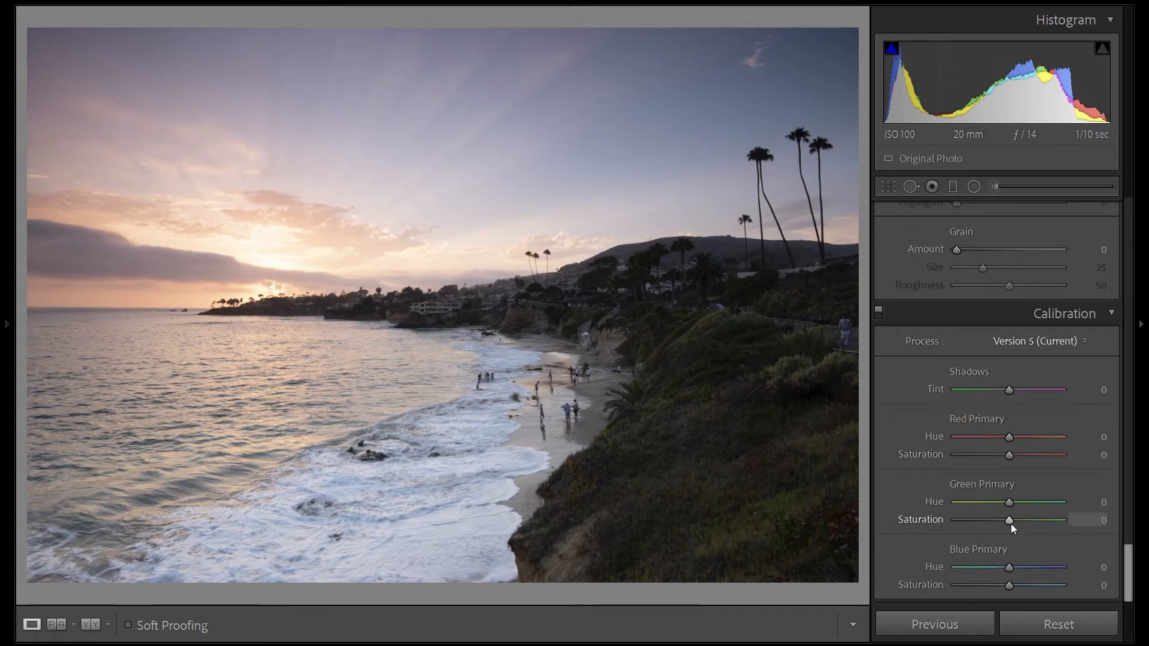
# Step: Raise the Green Primary saturation in Calibration to +87
pyautogui.moveTo(1011, 524); pyautogui.dragTo(1011, 523)
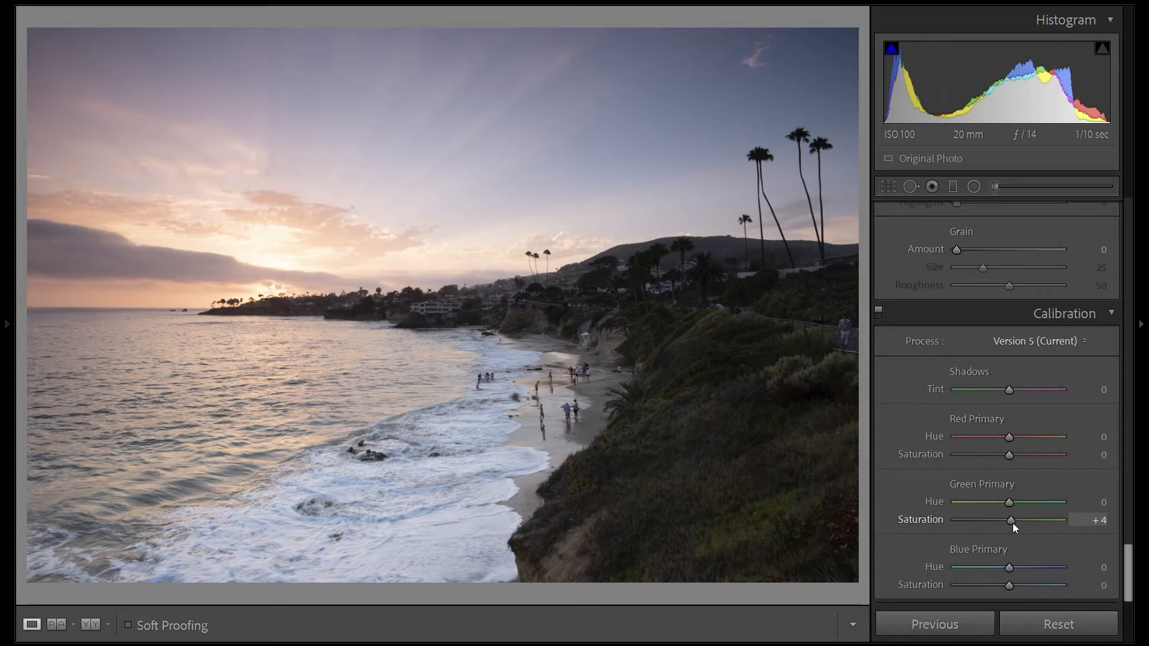
pyautogui.moveTo(1014, 523); pyautogui.dragTo(1054, 520)
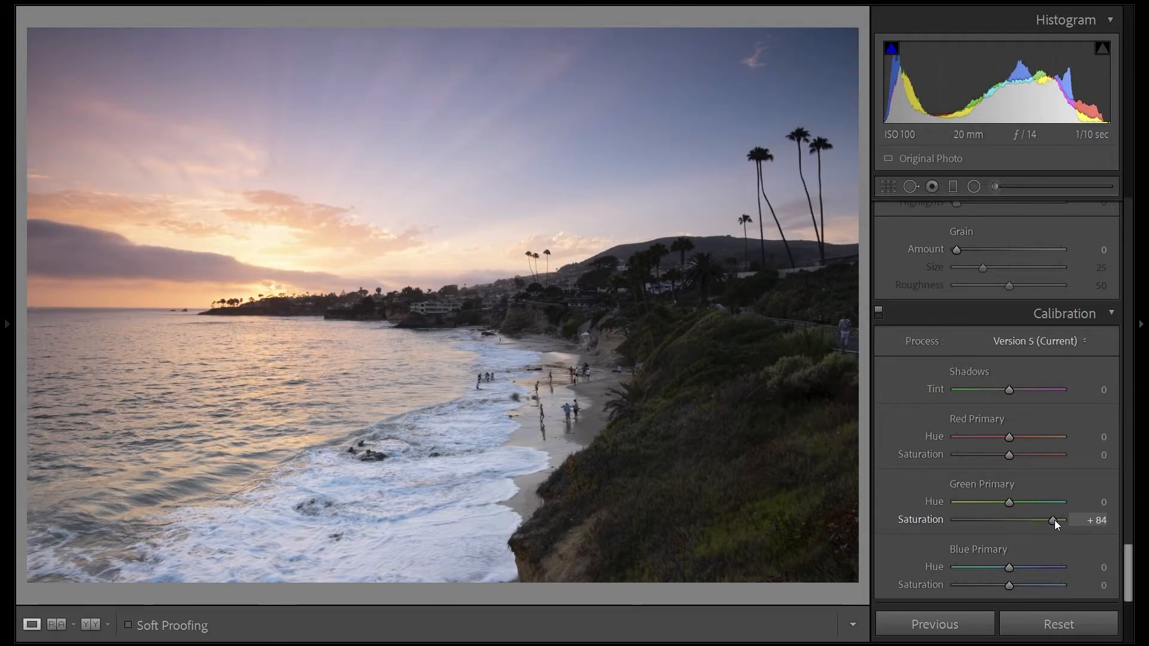
pyautogui.click(1058, 519)
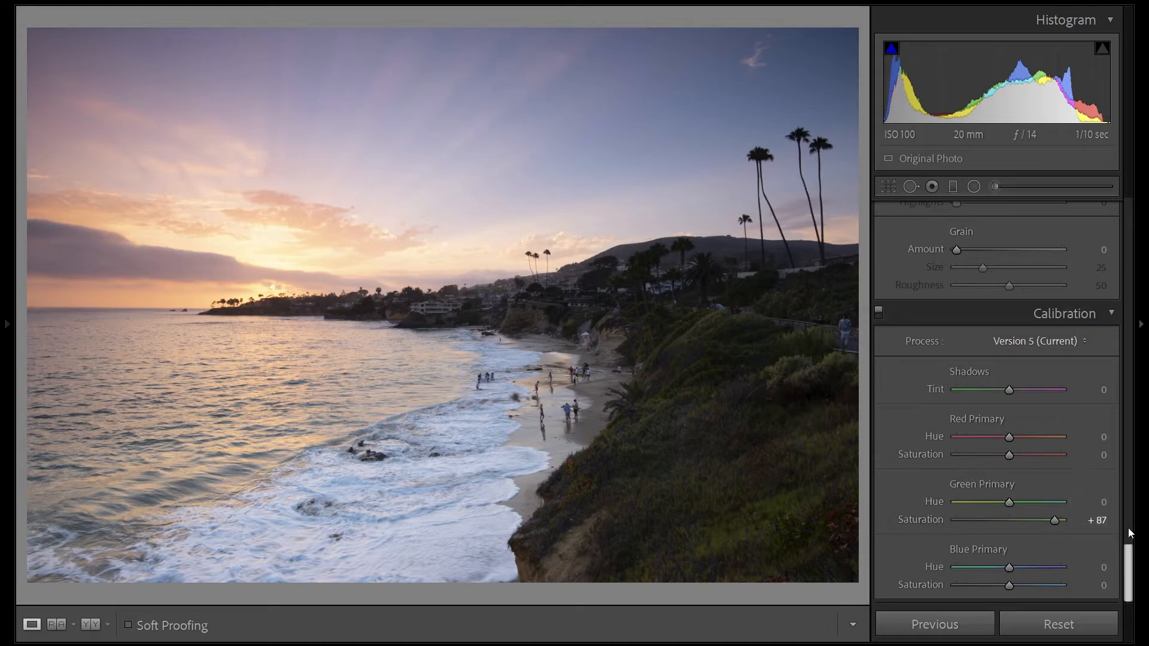
# Step: Level the horizon with a Transform rotation of -0.2 and constrain the crop to remove the blank edges
pyautogui.scroll(2, 1101, 532)
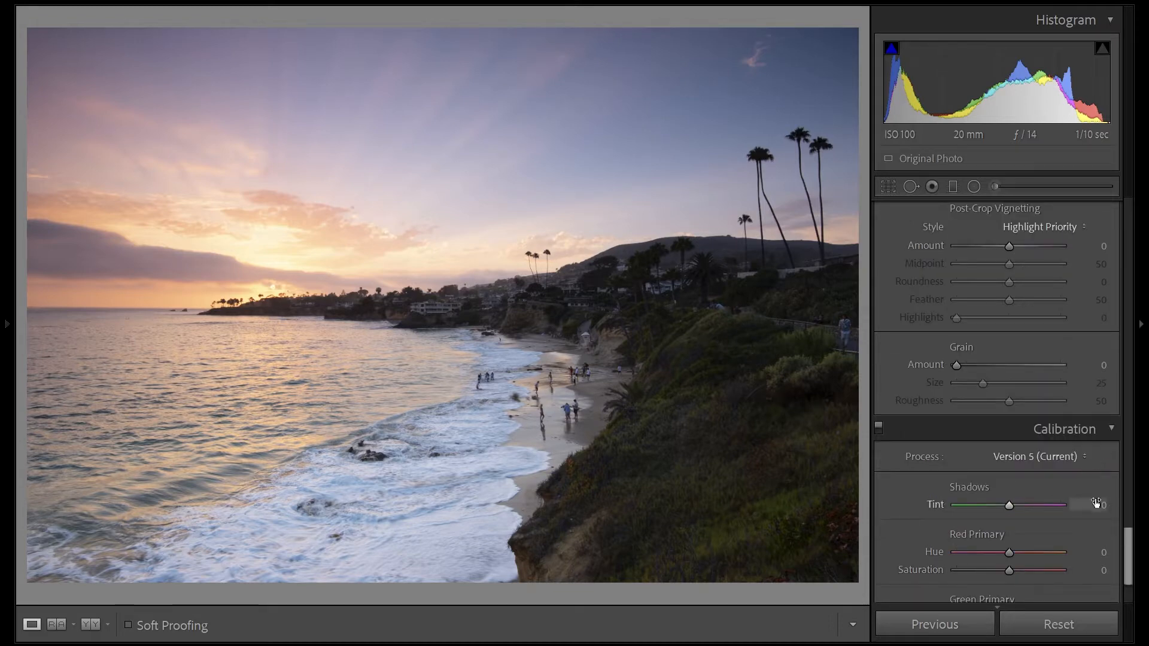
pyautogui.scroll(2, 1104, 507)
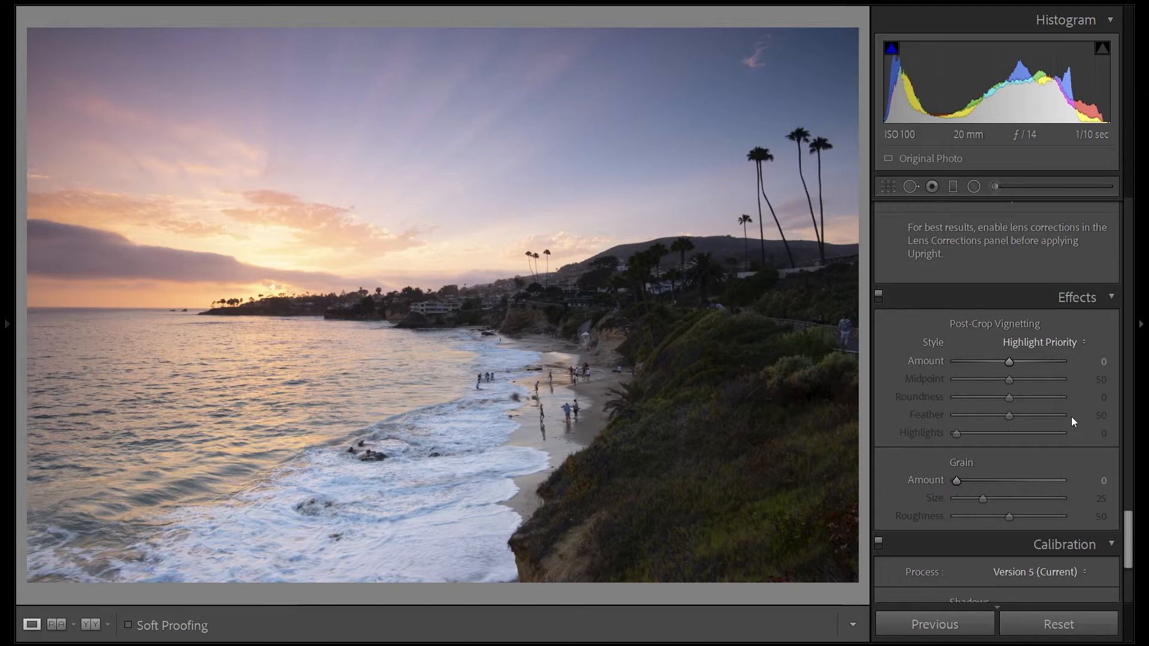
pyautogui.scroll(2, 1107, 461)
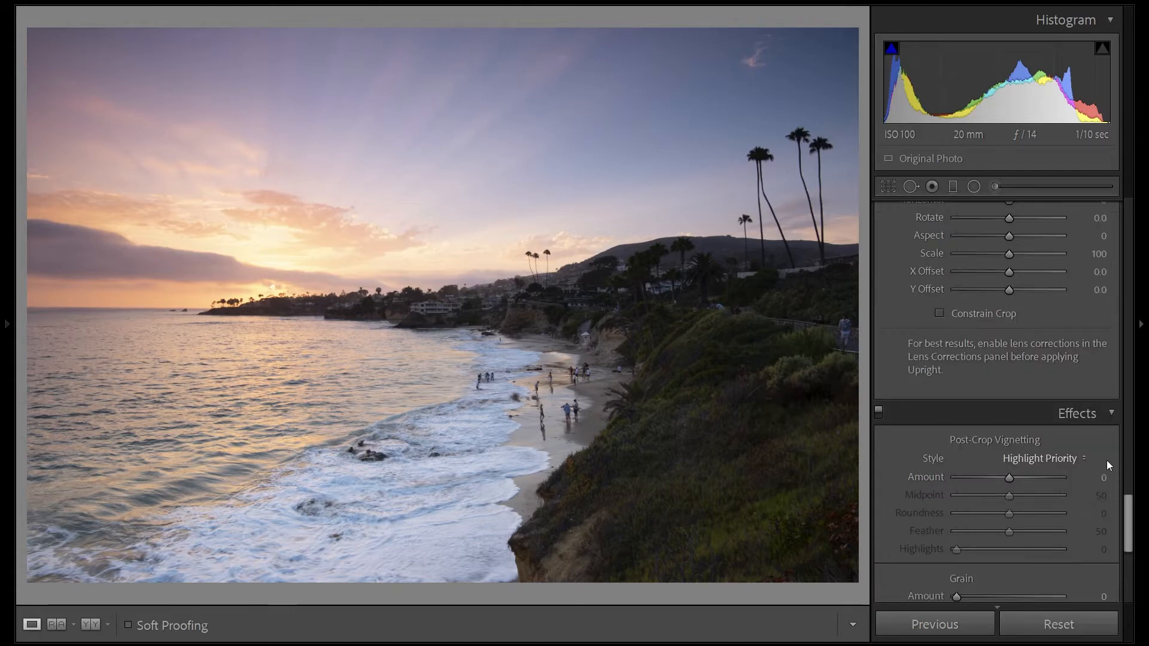
pyautogui.click(1110, 415)
pyautogui.scroll(4, 1096, 452)
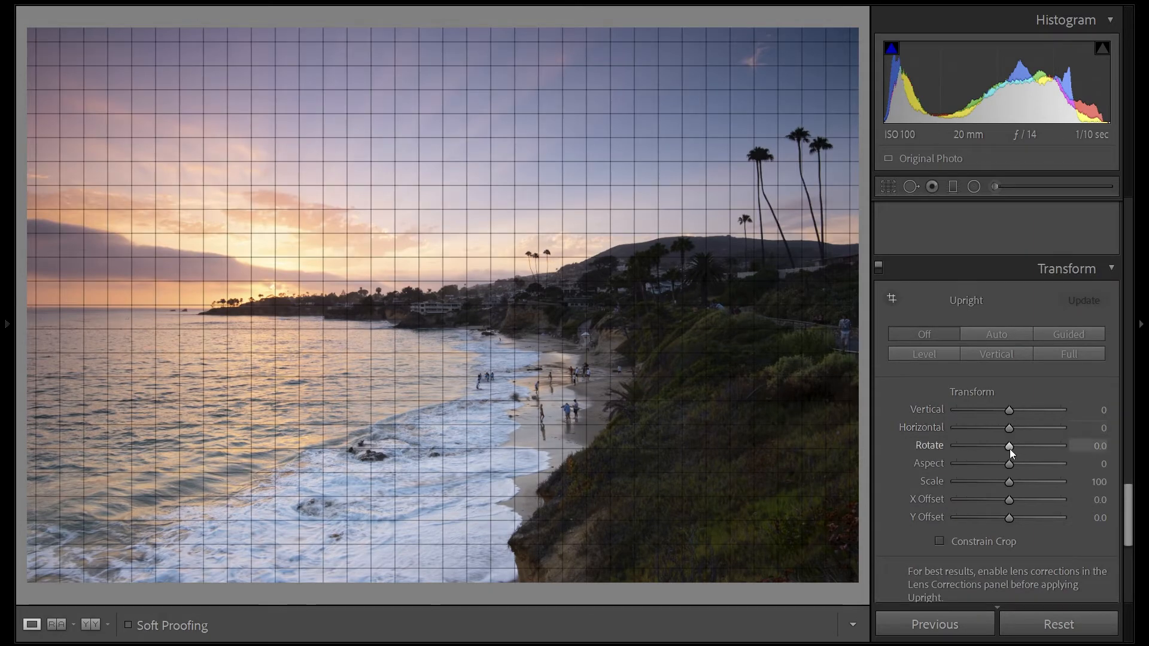
pyautogui.scroll(-2, 1010, 449)
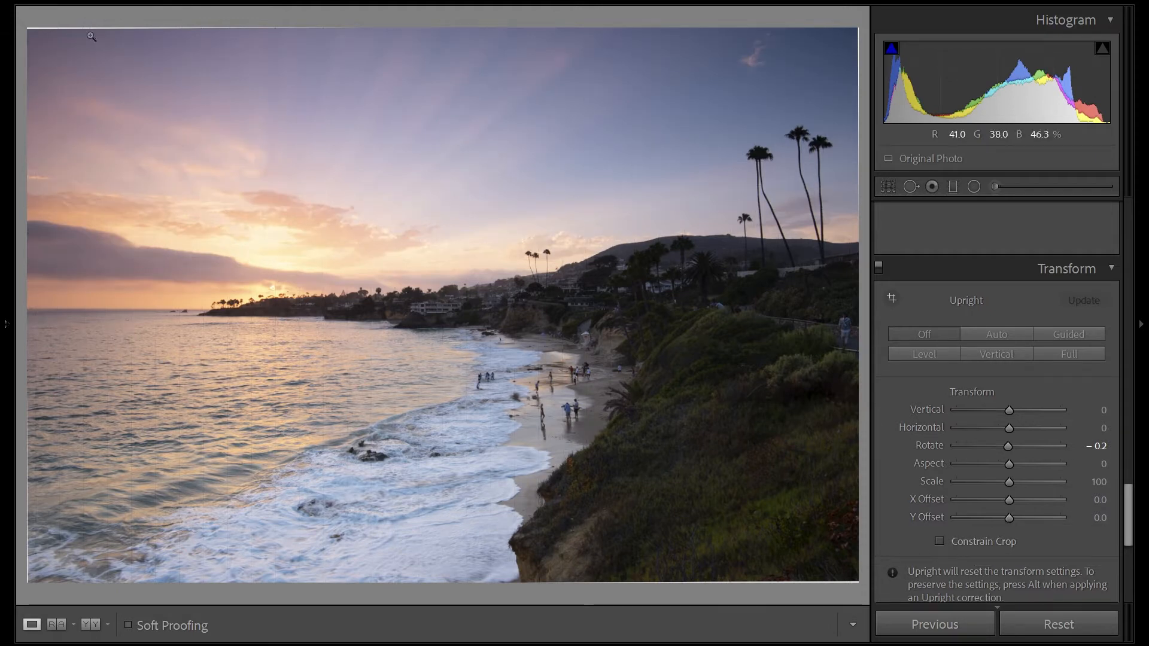
pyautogui.click(974, 539)
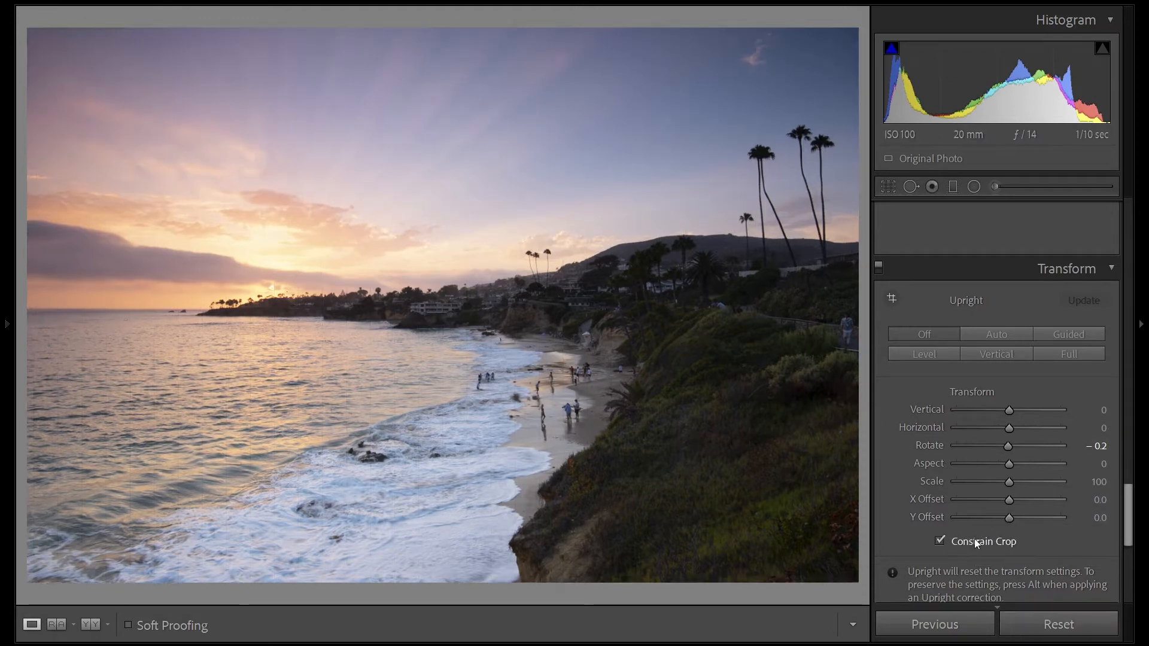
# Step: Turn on chromatic aberration removal and lens profile corrections for the photo
pyautogui.scroll(5, 1128, 498)
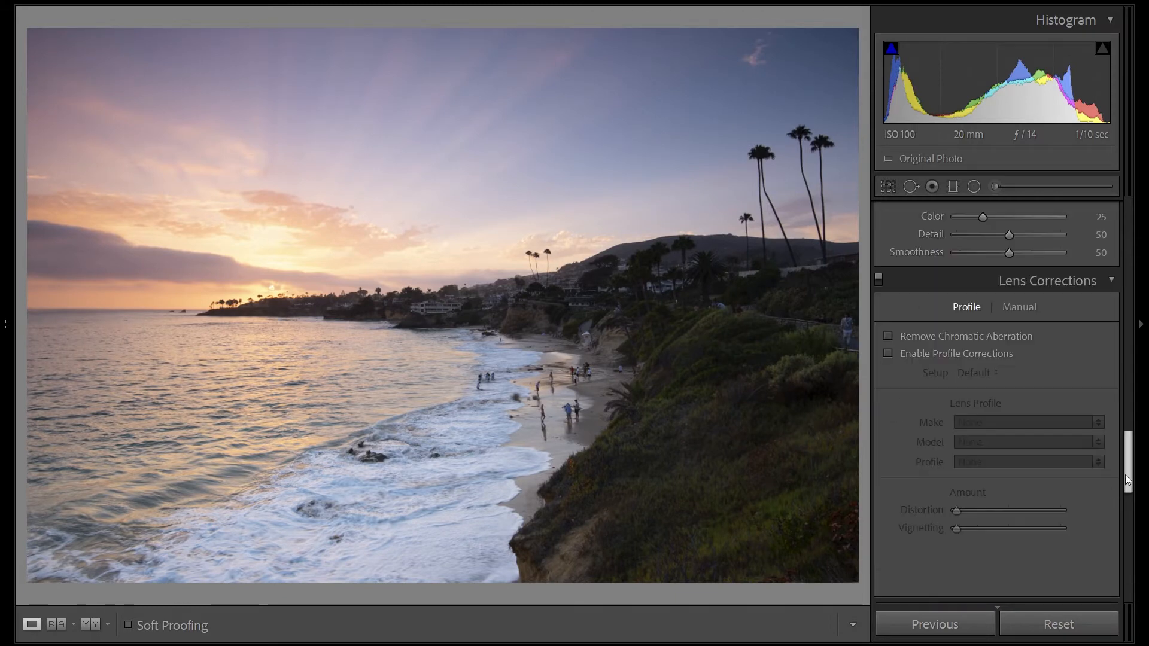
pyautogui.click(885, 336)
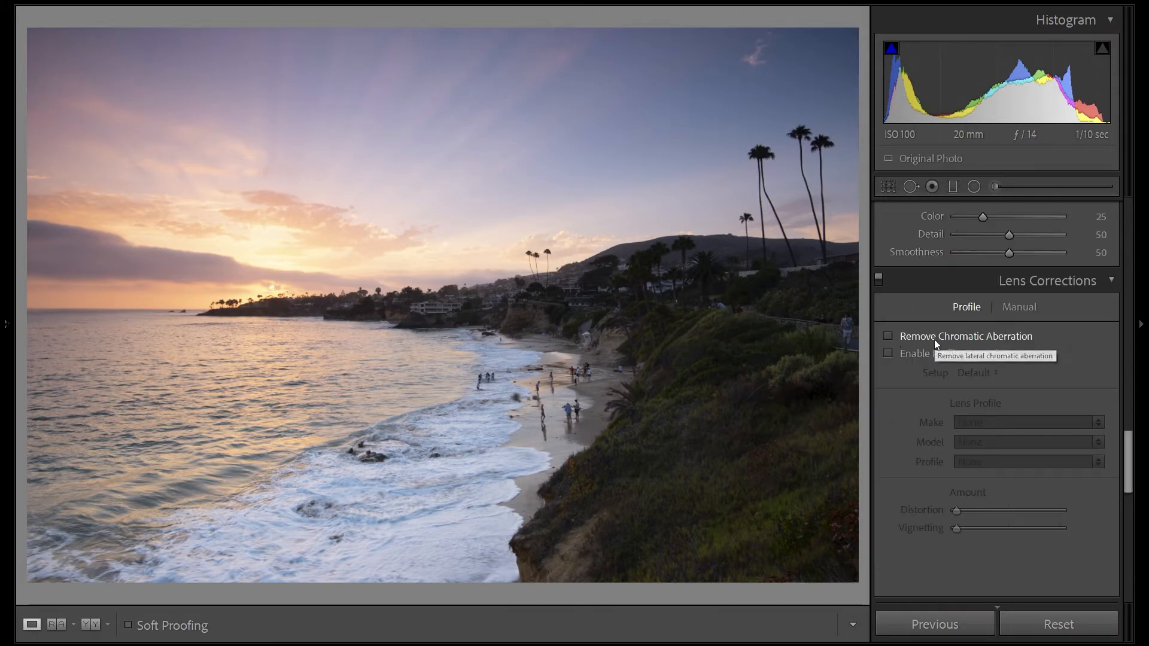
pyautogui.click(933, 353)
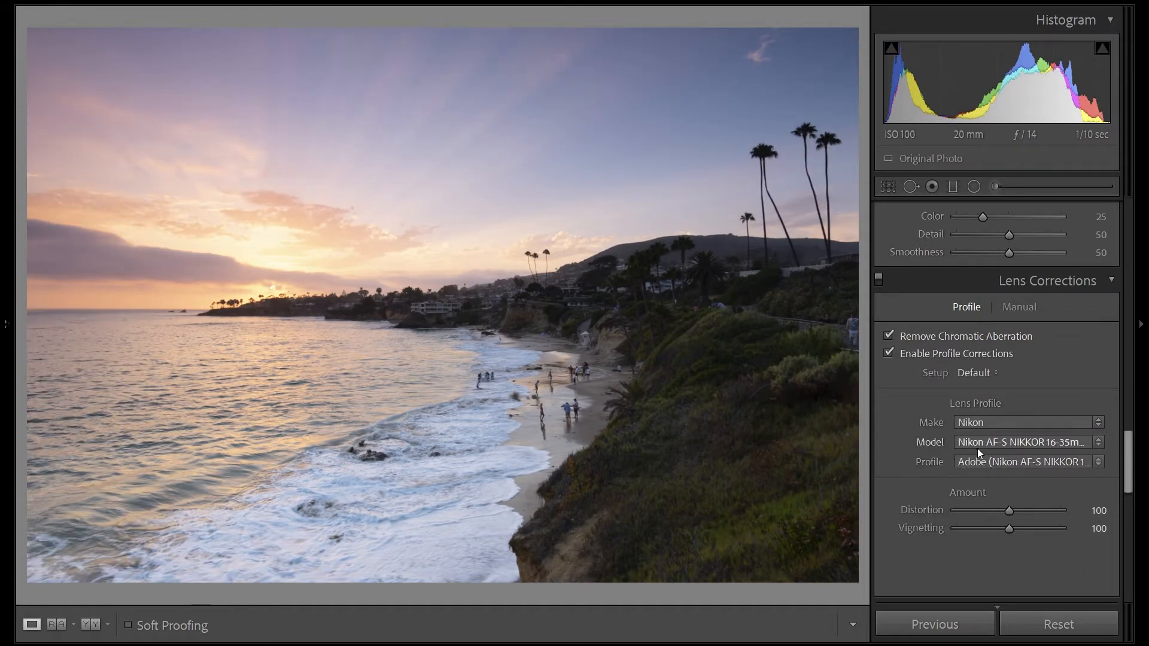
# Step: Set the sharpening amount to 80 and its masking to 40, previewing the mask while adjusting
pyautogui.scroll(4, 1102, 482)
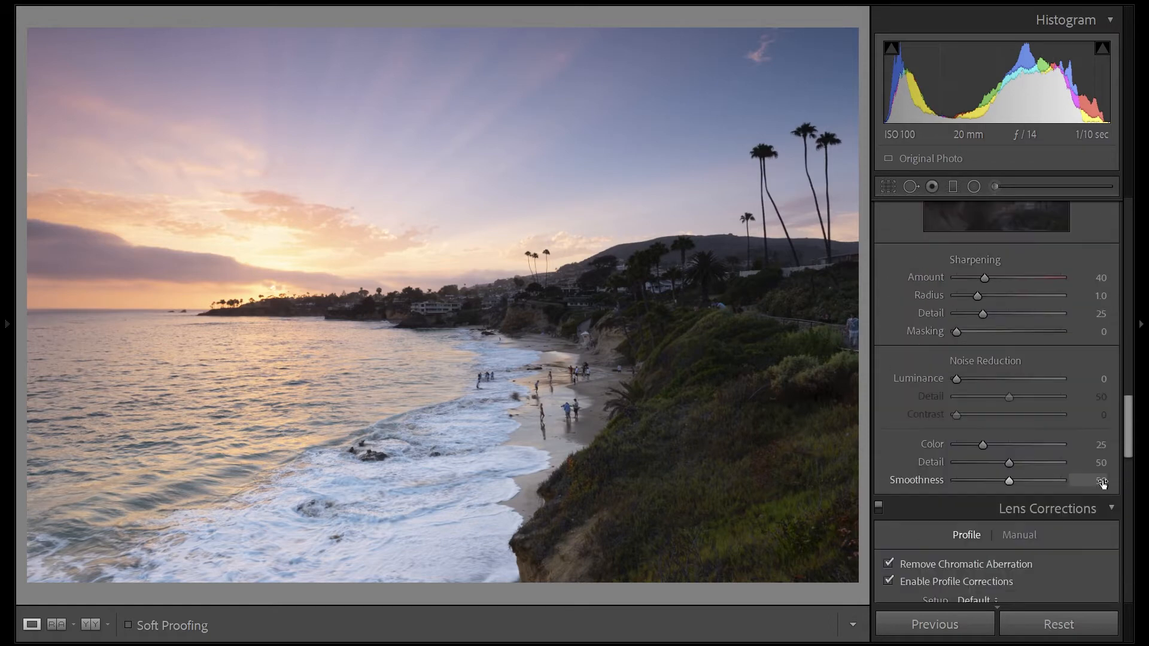
pyautogui.click(1097, 277)
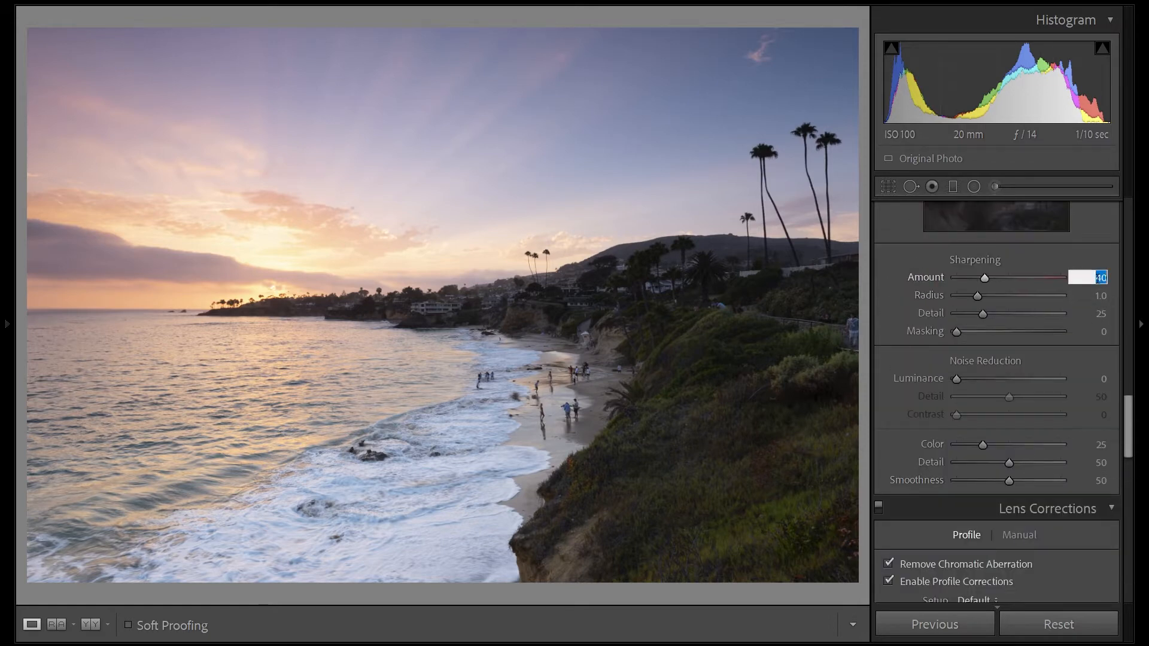
pyautogui.write('80')
pyautogui.press('Return')
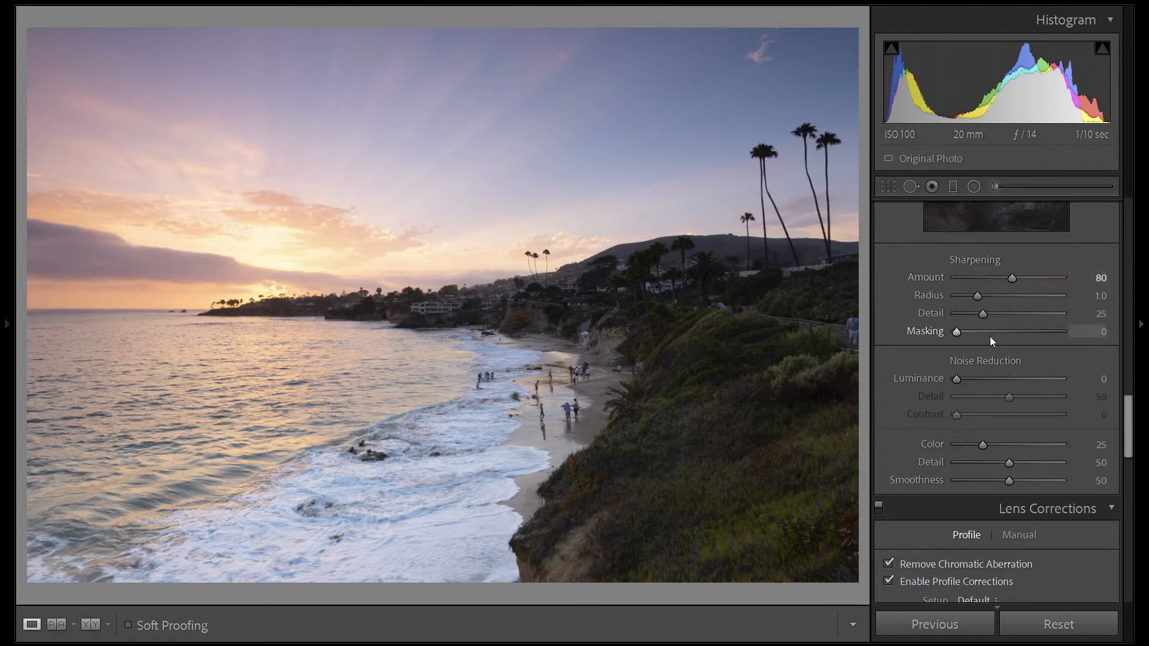
pyautogui.press('alt')
pyautogui.moveTo(954, 333); pyautogui.dragTo(996, 331)
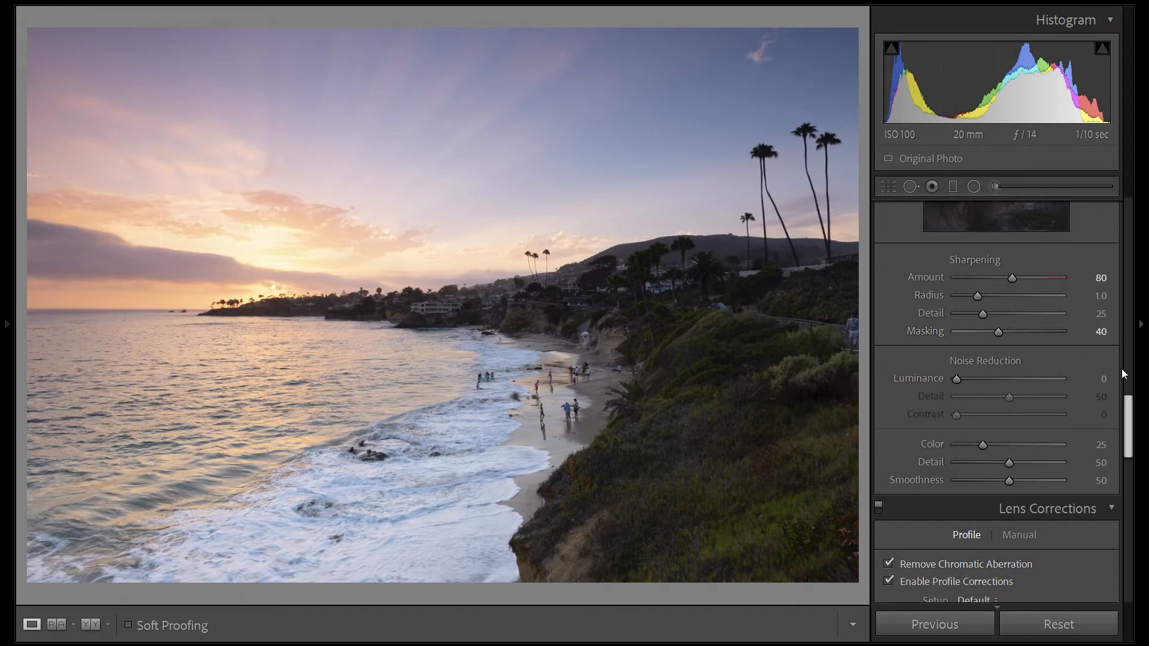
# Step: Set the photo's Highlights to -100 and Shadows to +80
pyautogui.scroll(8, 1121, 370)
pyautogui.scroll(2, 1121, 371)
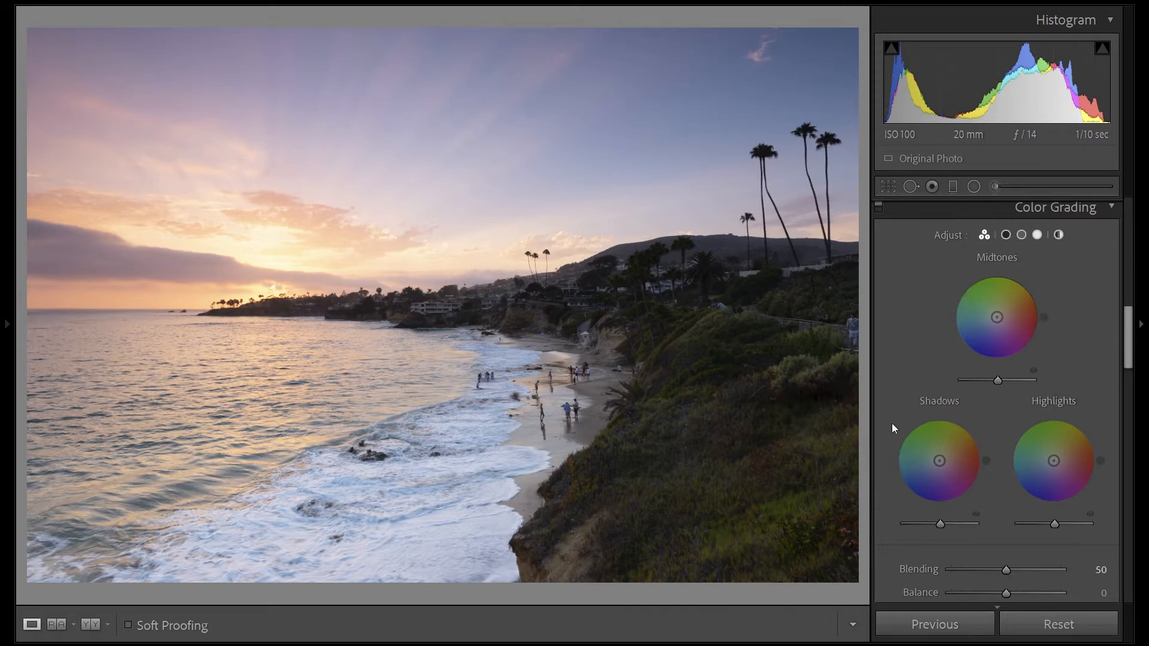
pyautogui.scroll(5, 1130, 305)
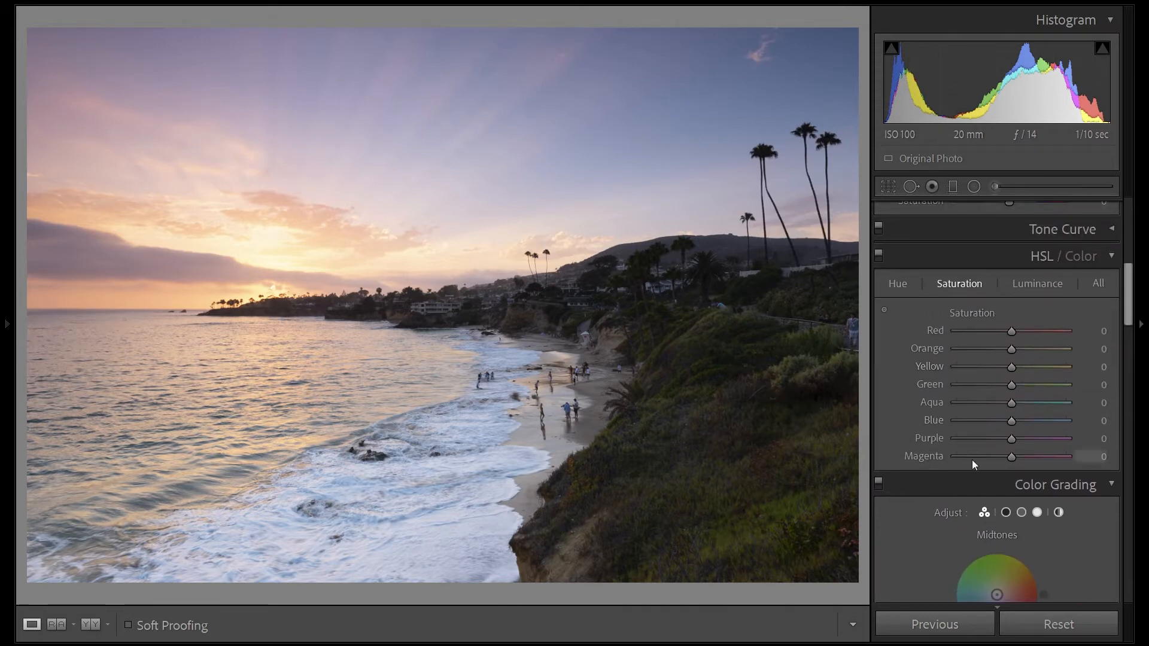
pyautogui.scroll(6, 1120, 332)
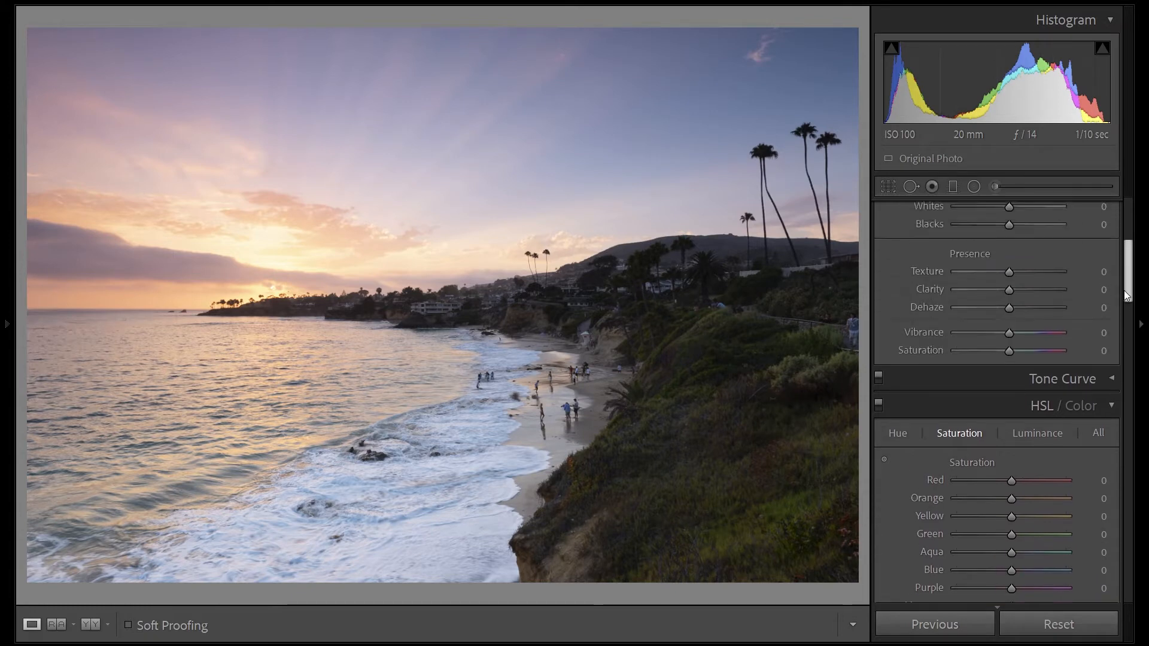
pyautogui.moveTo(1123, 261); pyautogui.dragTo(1127, 264)
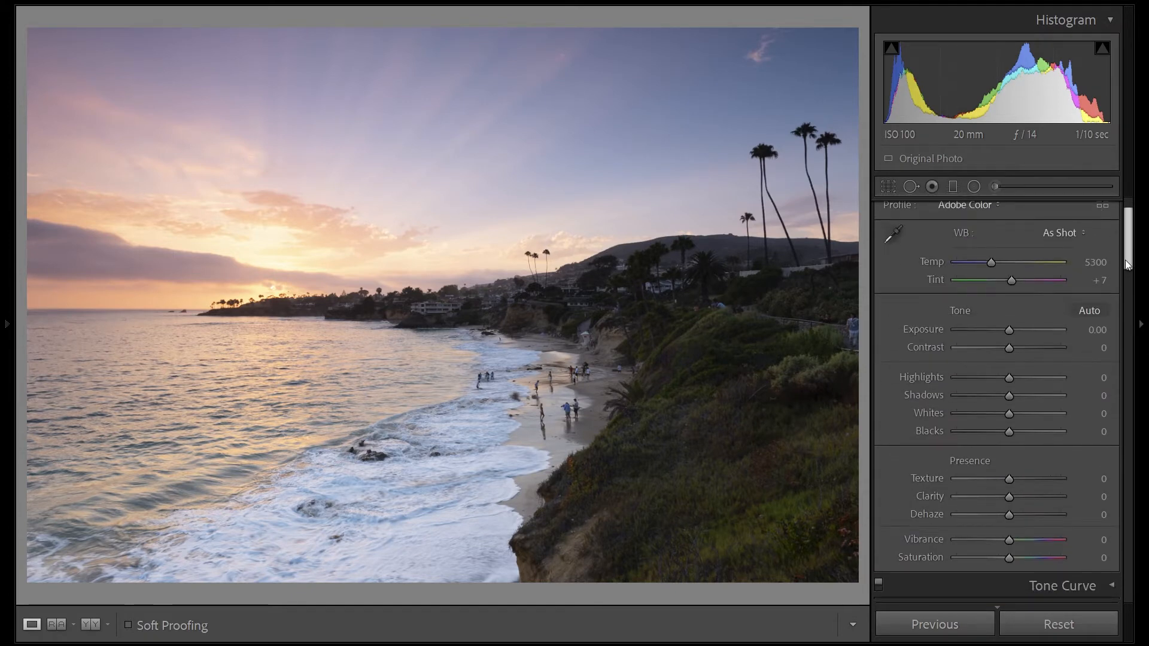
pyautogui.moveTo(1012, 377); pyautogui.dragTo(943, 376)
pyautogui.moveTo(1006, 396); pyautogui.dragTo(1061, 396)
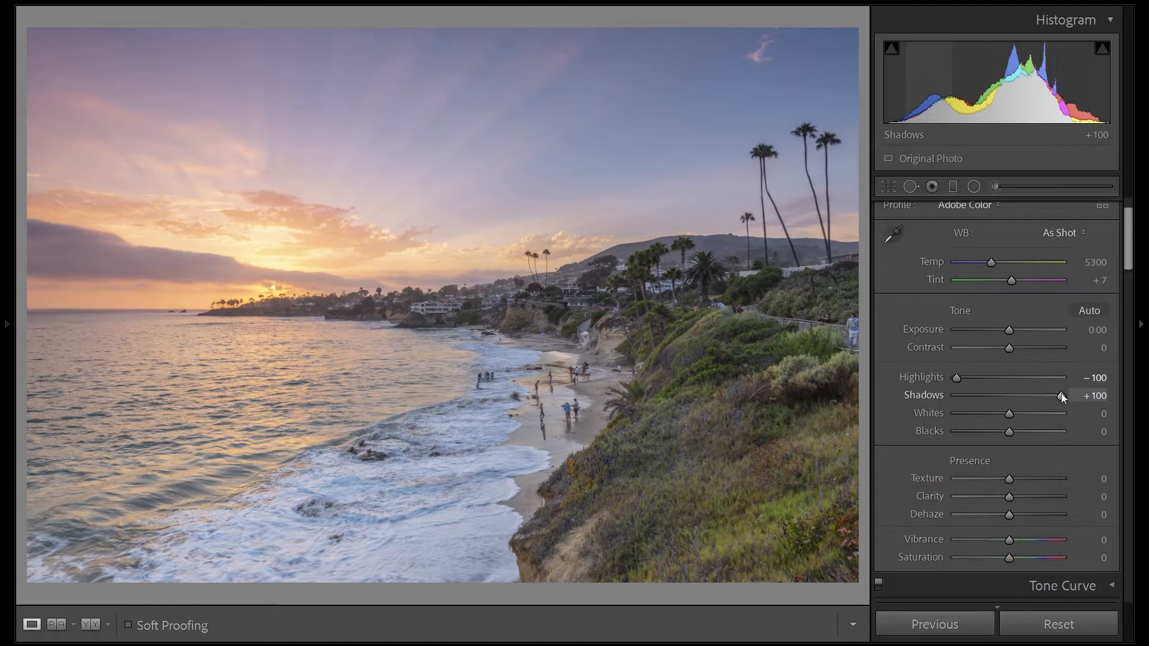
pyautogui.hotkey('shift', 'Down')
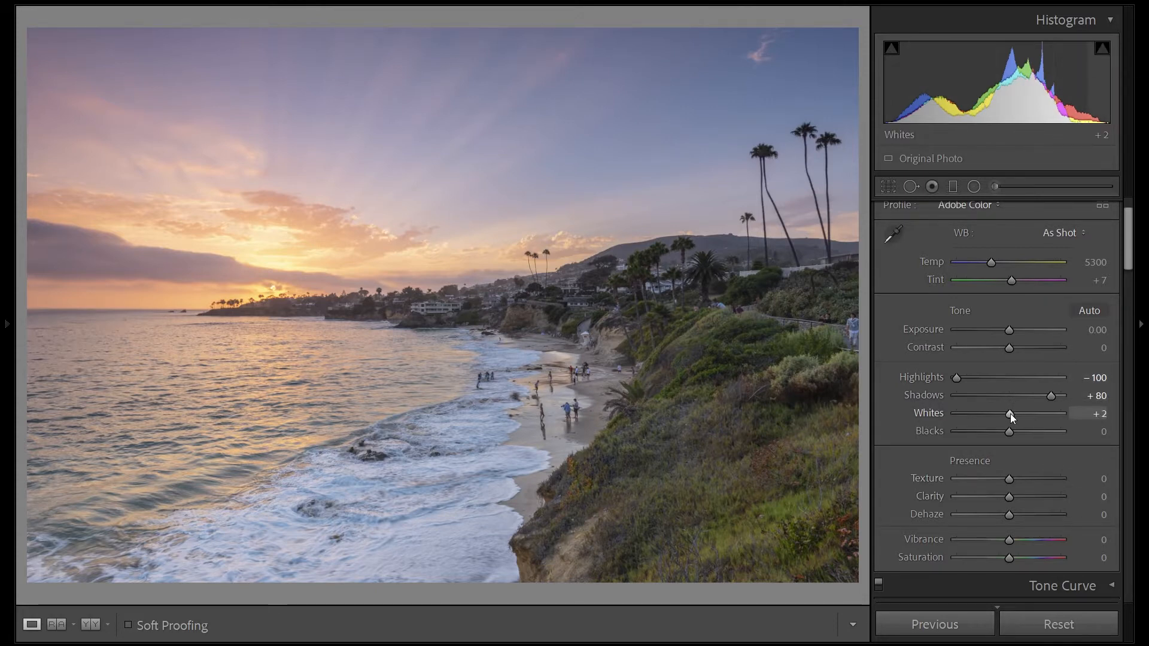
# Step: Set the Whites to +52 and the Blacks to -20
pyautogui.scroll(8, 1010, 414)
pyautogui.scroll(9, 1011, 415)
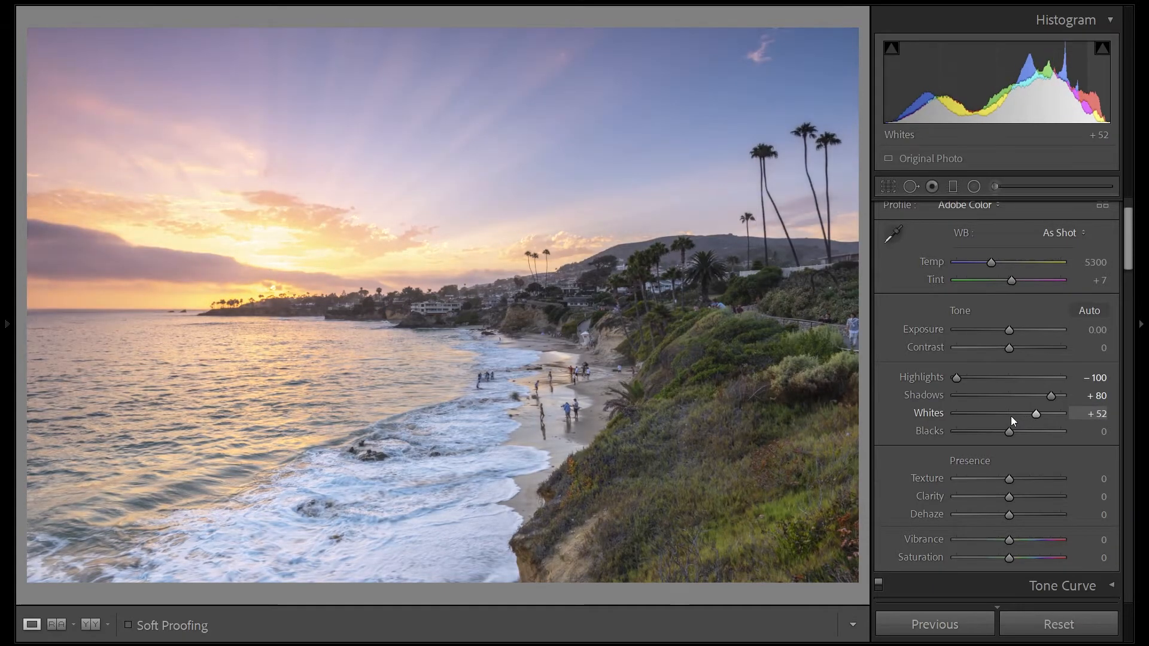
pyautogui.scroll(-5, 1012, 415)
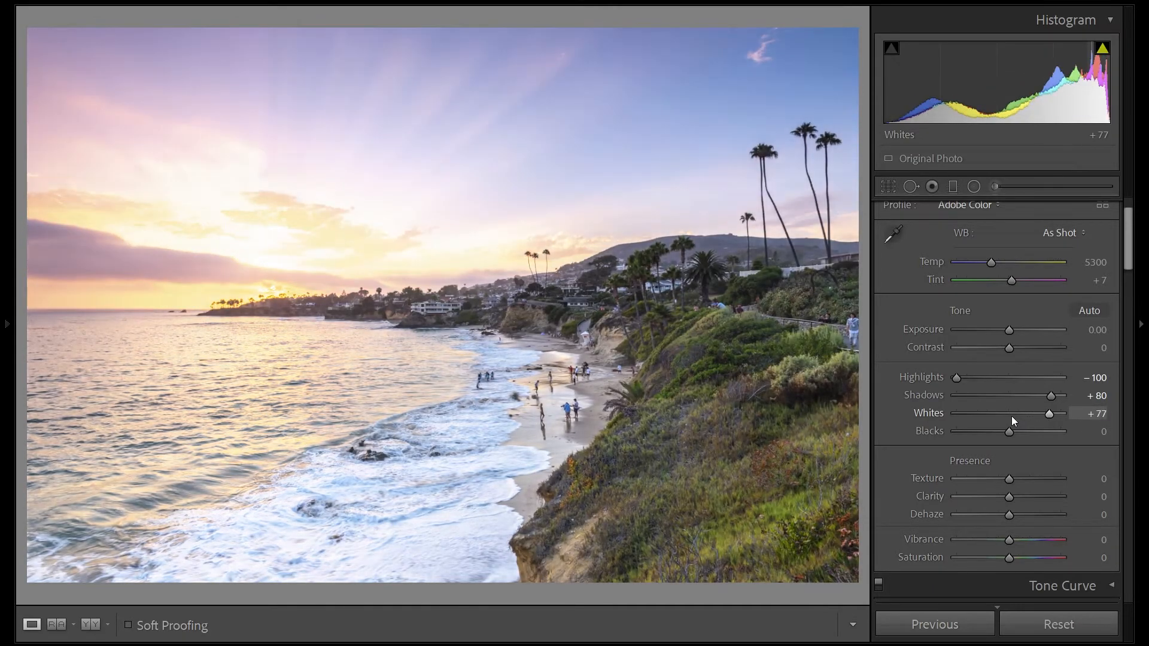
pyautogui.scroll(-1, 1011, 416)
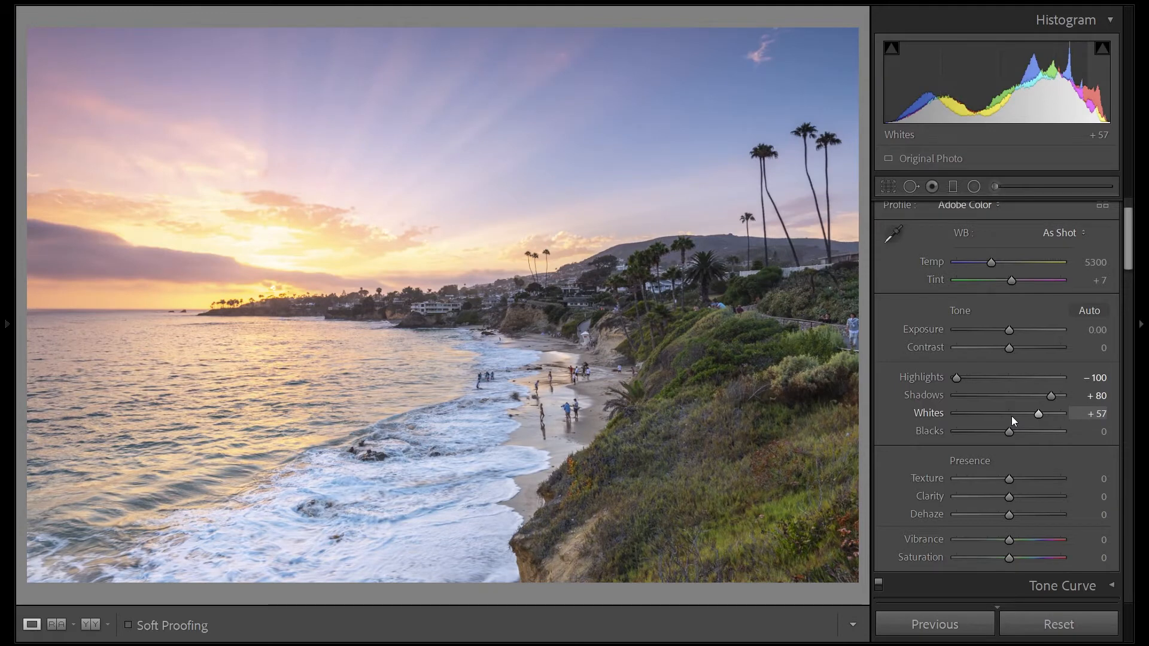
pyautogui.scroll(-1, 1012, 415)
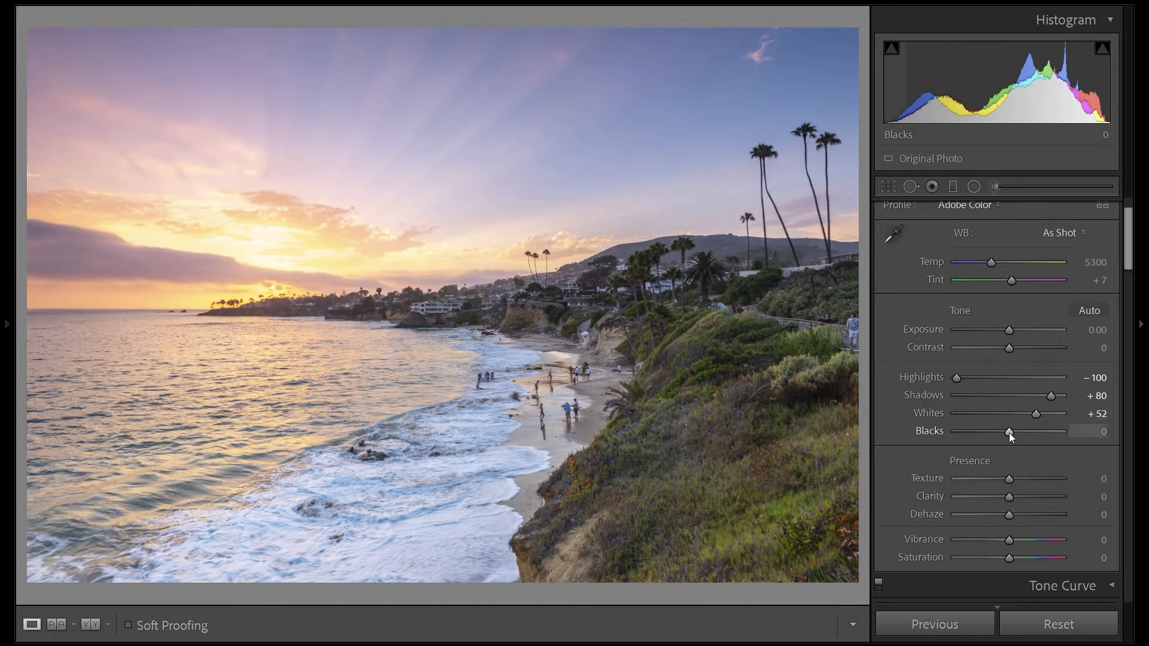
pyautogui.scroll(-4, 1010, 435)
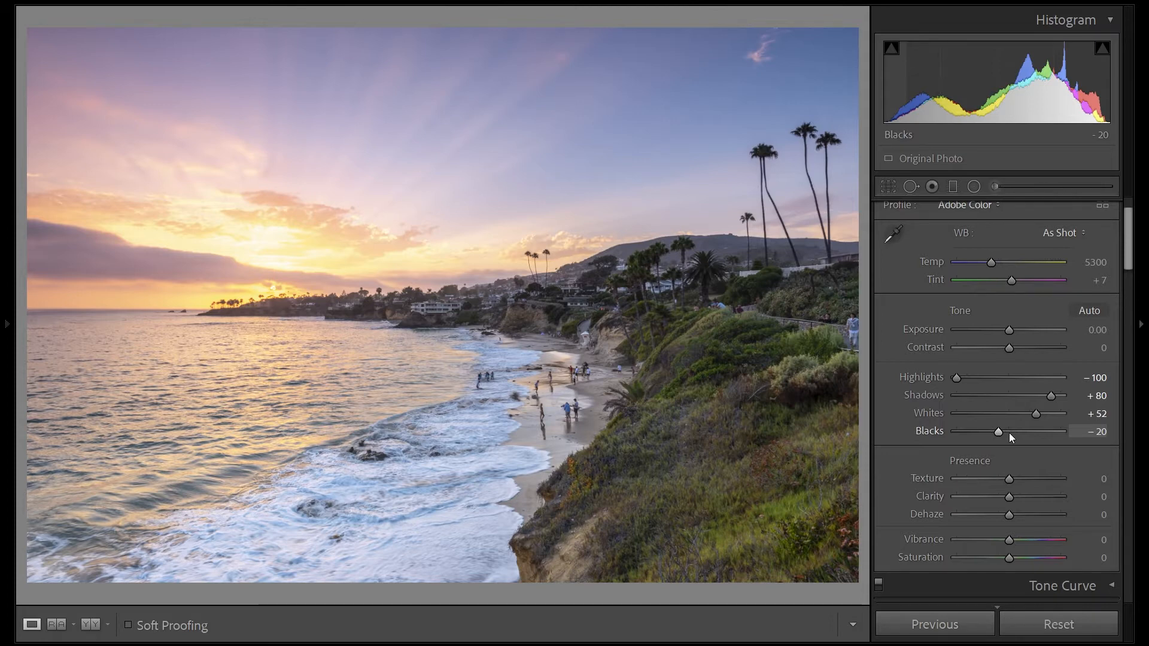
# Step: Set the photo's Texture to +5
pyautogui.click(1016, 479)
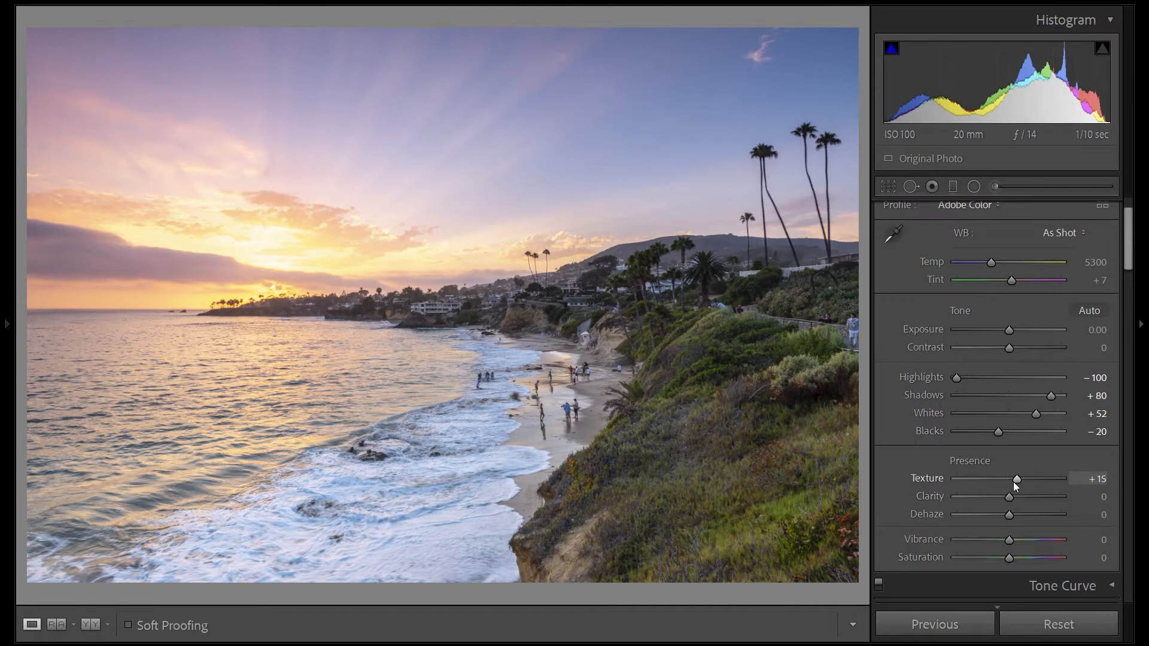
pyautogui.press('Down')
pyautogui.press('Down')
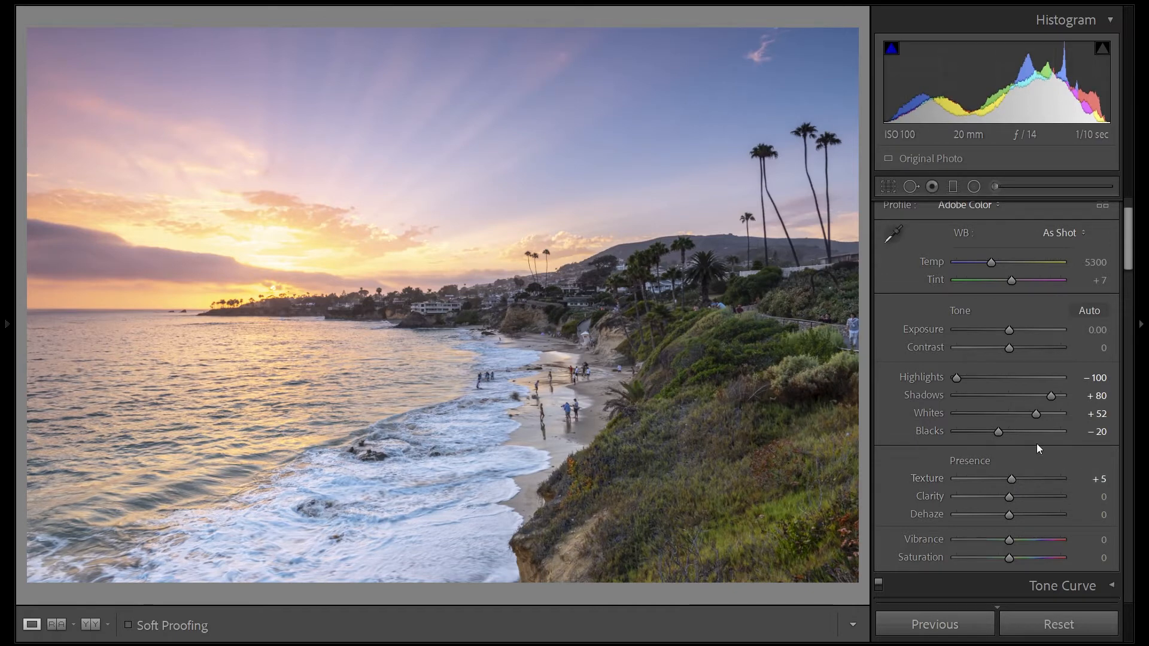
# Step: Lower the luminance of the greens slightly in the HSL adjustments
pyautogui.scroll(-3, 1036, 444)
pyautogui.scroll(-2, 1048, 443)
pyautogui.scroll(-2, 1087, 441)
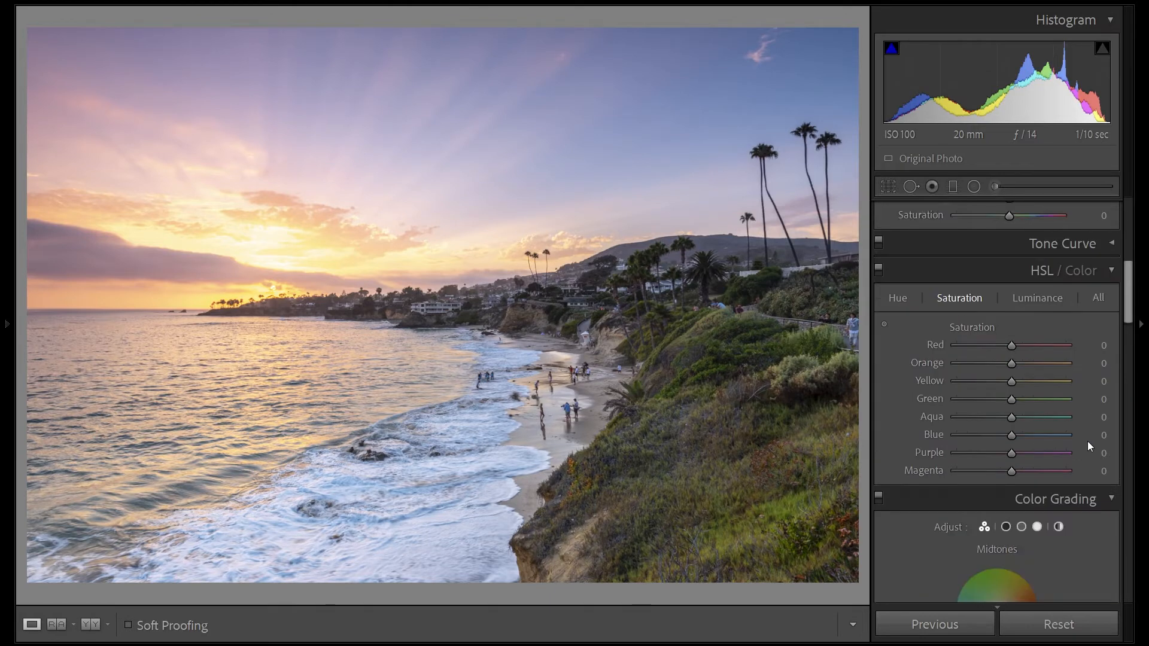
pyautogui.click(1045, 300)
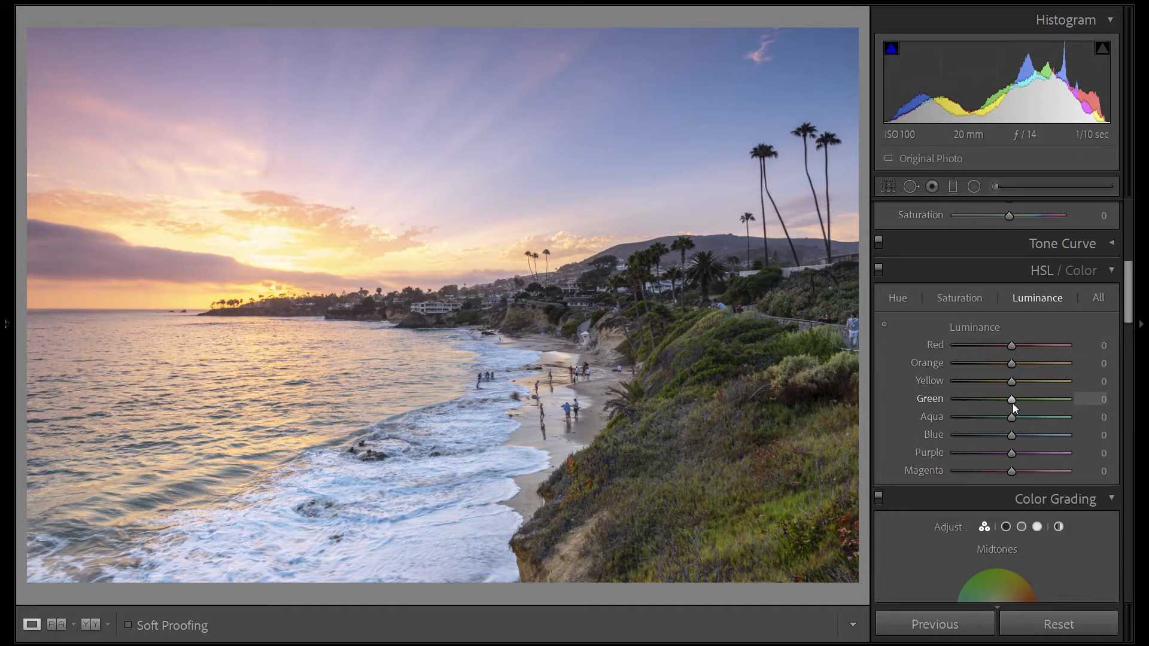
pyautogui.press('Down')
pyautogui.press('Down')
pyautogui.press('Down')
# Step: Raise the HSL saturation of the greens to +40 and compare the photo with the HSL adjustments off and on
pyautogui.click(965, 298)
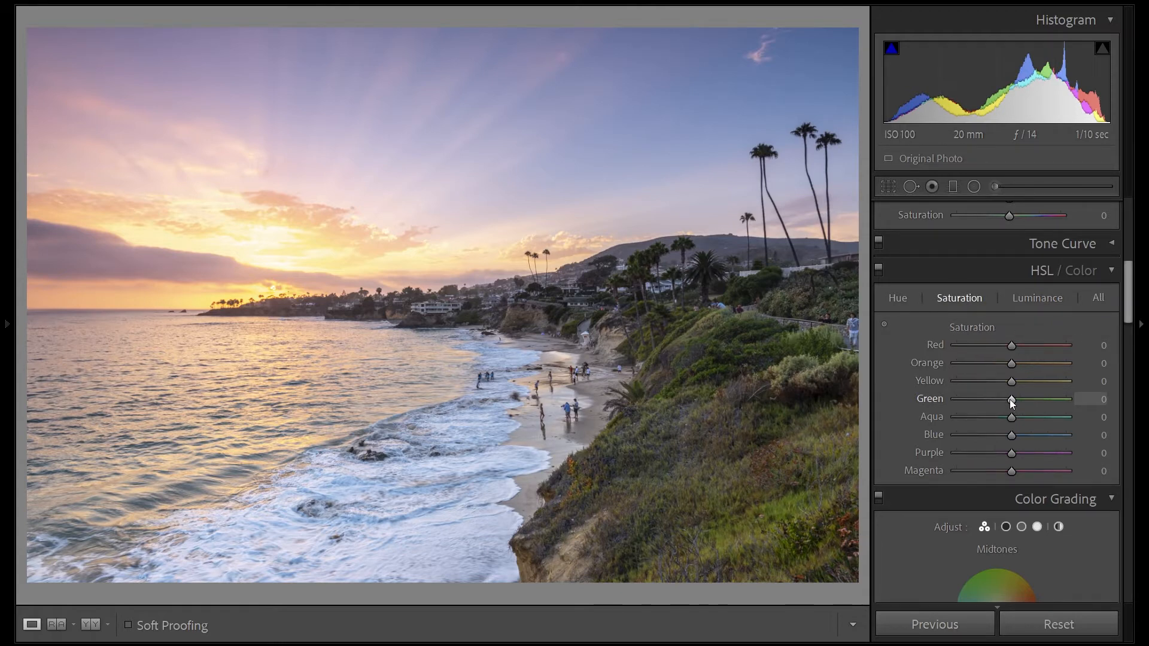
pyautogui.press('Up')
pyautogui.press('Up')
pyautogui.press('Up')
pyautogui.press('Up')
pyautogui.press('Up')
pyautogui.press('Up')
pyautogui.press('Up')
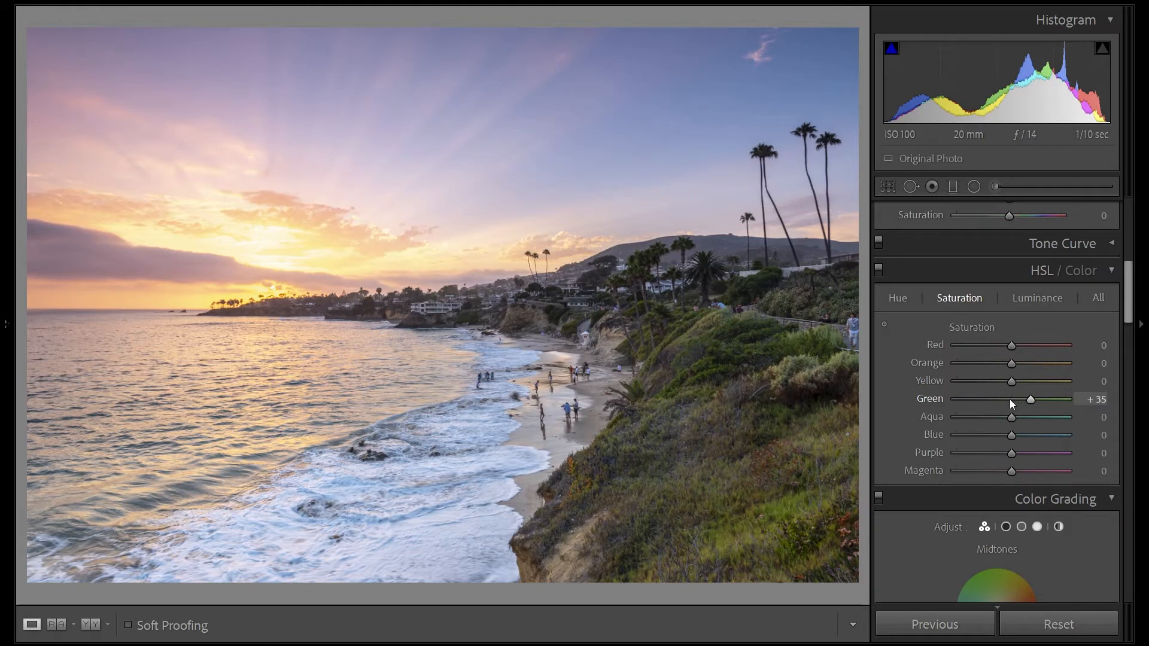
pyautogui.press('Up')
pyautogui.click(879, 270)
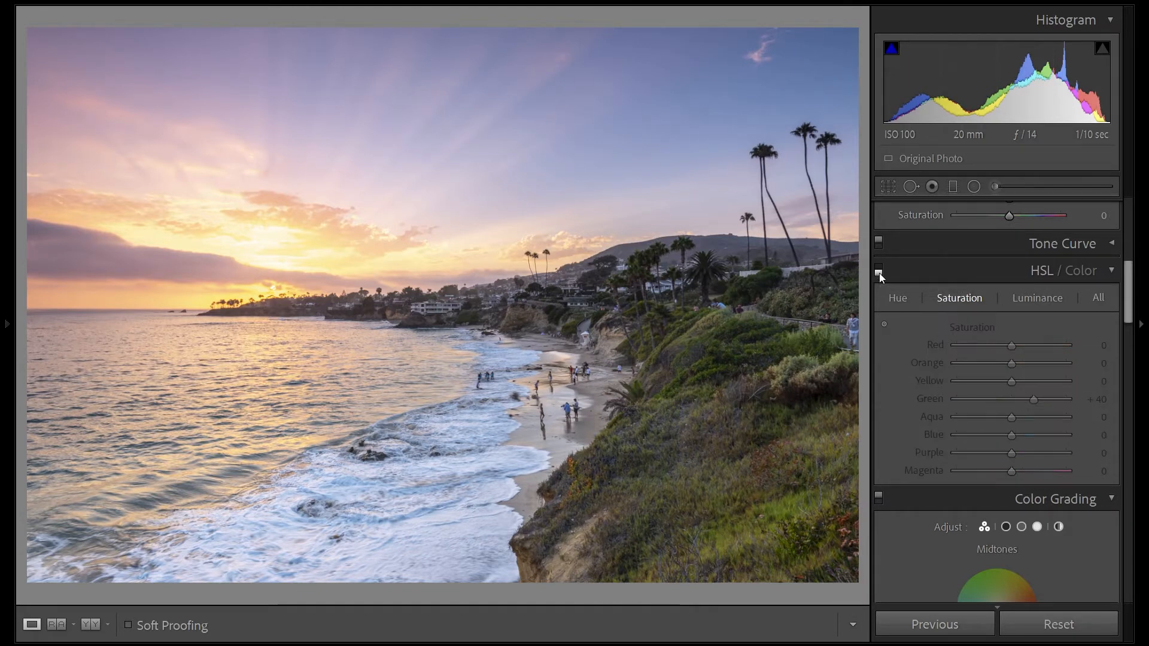
pyautogui.click(879, 270)
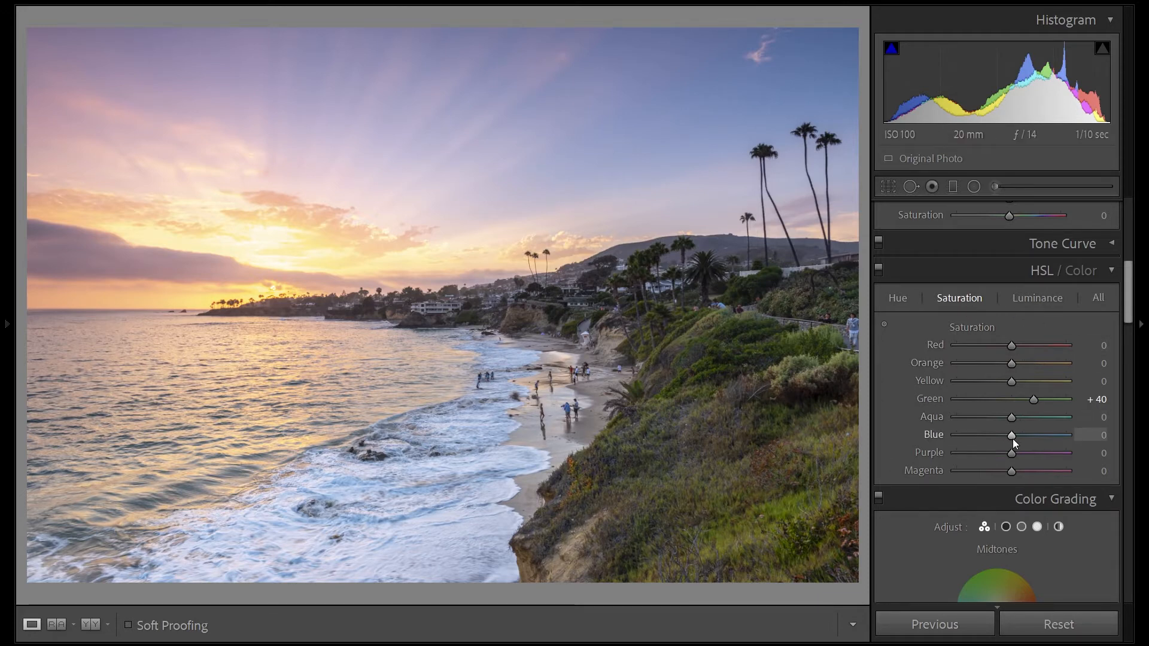
# Step: Try lowering the HSL saturation of the blues to -35 and reset it
pyautogui.press('Down')
pyautogui.press('Down')
pyautogui.press('Down')
pyautogui.press('Down')
pyautogui.press('Down')
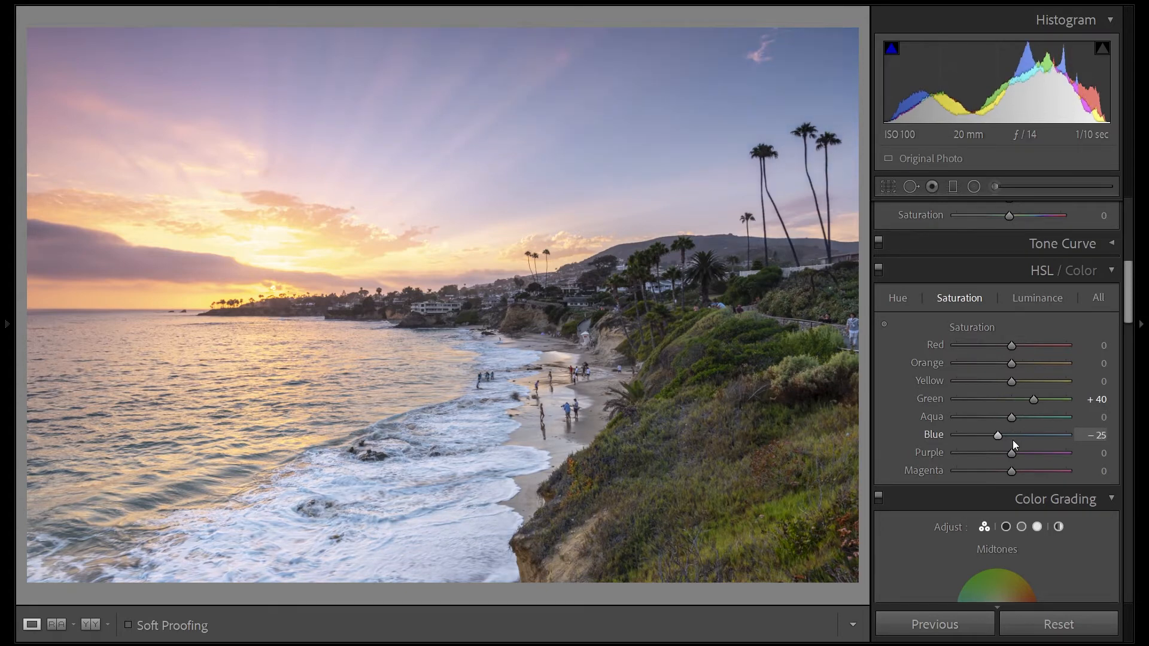
pyautogui.press('Down')
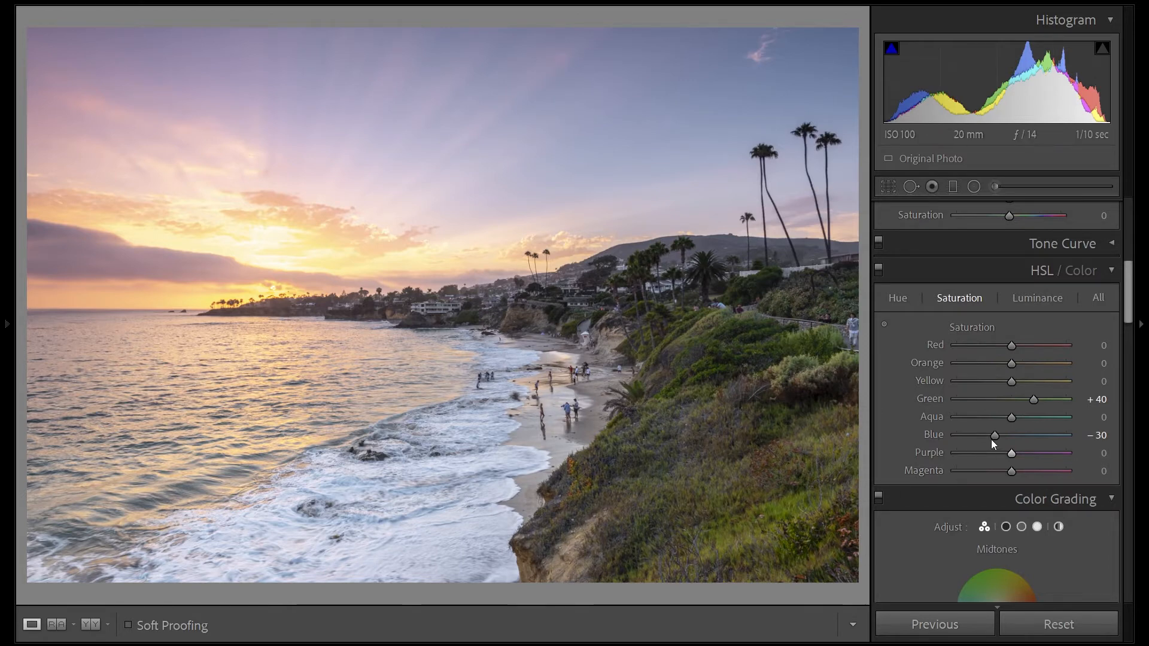
pyautogui.press('Down')
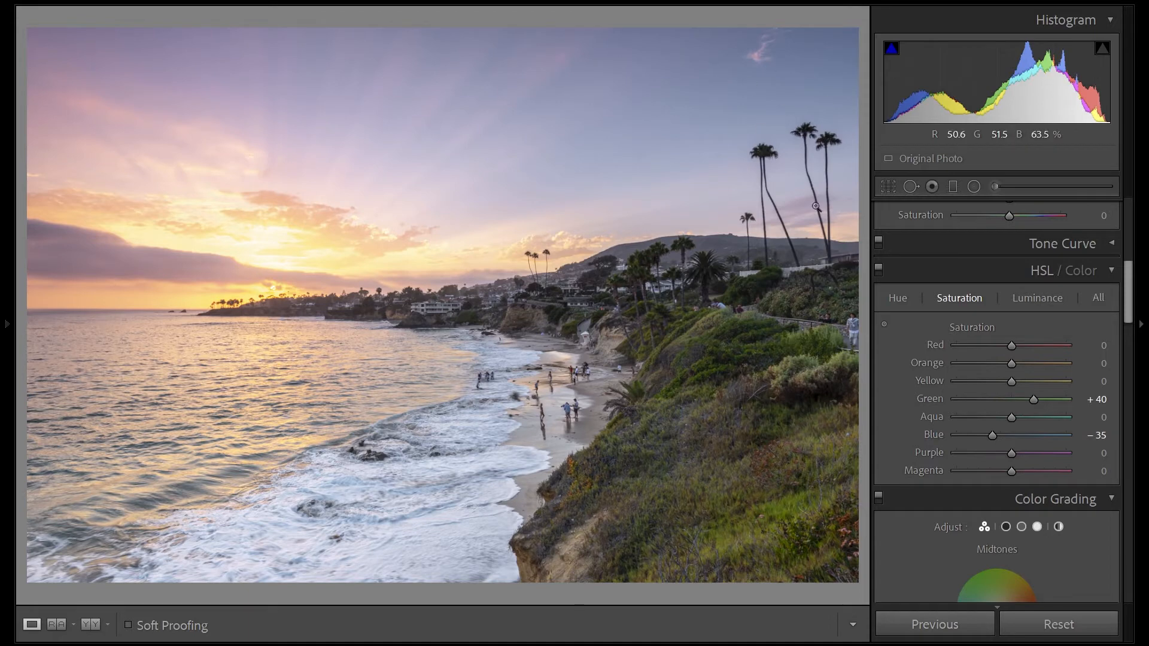
pyautogui.doubleClick(935, 436)
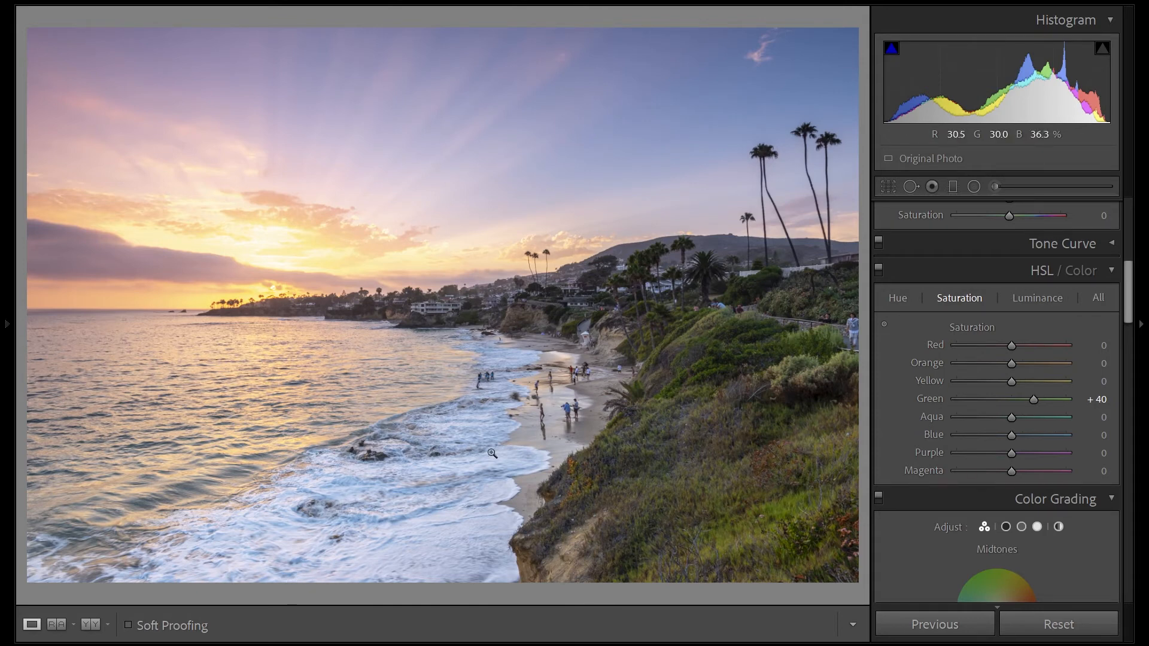
# Step: Paint an Adjustment Brush mask with feather 48 and Auto Mask over the foamy surf along the beach, checking its coverage with the mask overlay
pyautogui.click(996, 188)
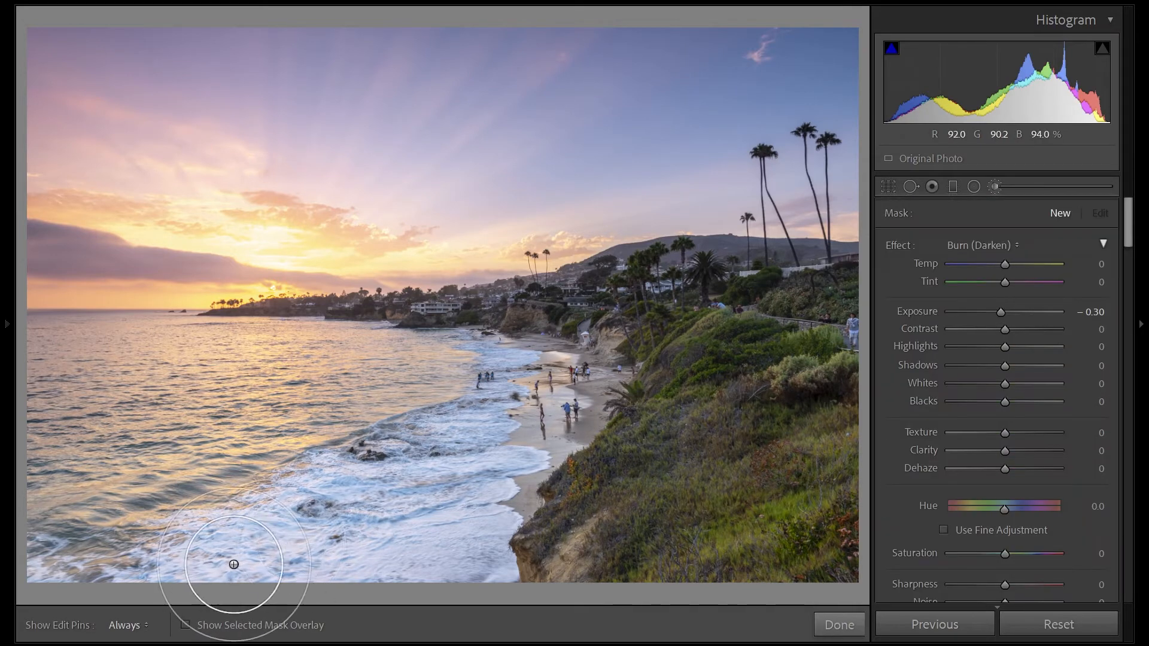
pyautogui.scroll(-5, 1014, 550)
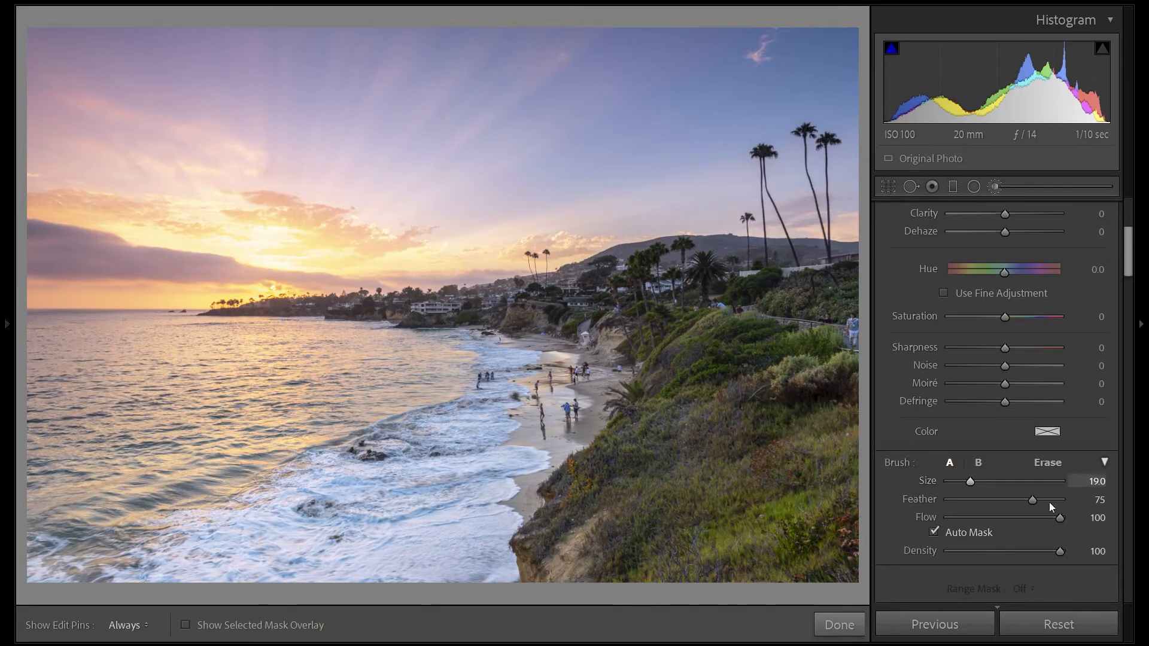
pyautogui.moveTo(1033, 500)
pyautogui.mouseDown()
pyautogui.moveTo(995, 492)
pyautogui.moveTo(1003, 498)
pyautogui.mouseUp()
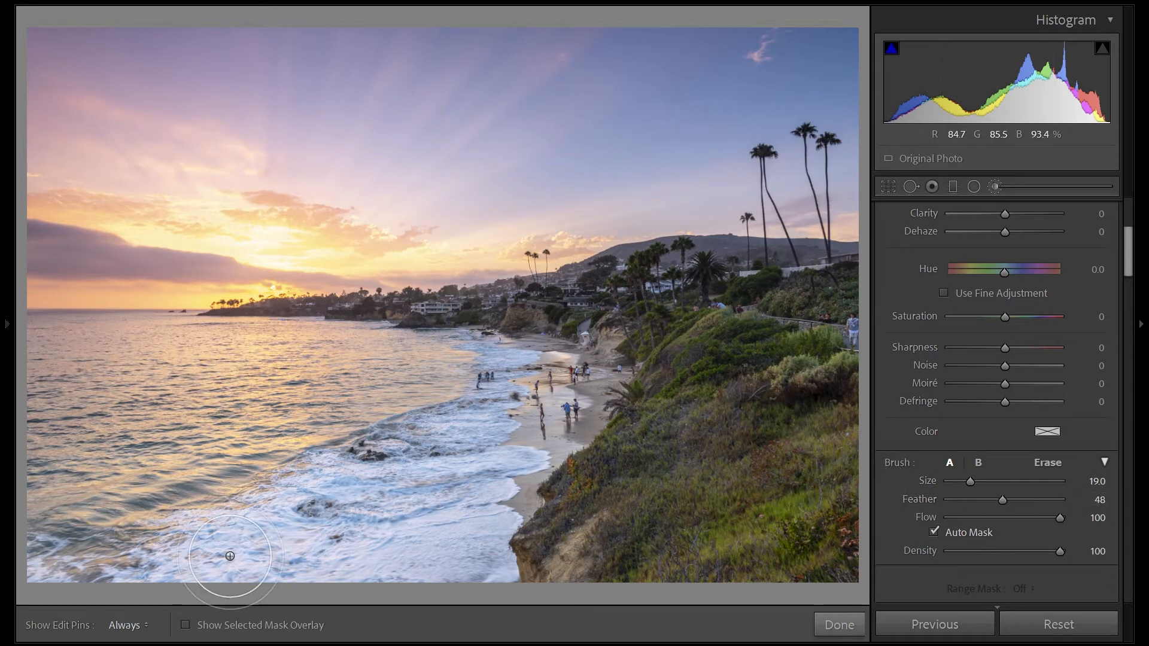
pyautogui.scroll(2, 230, 556)
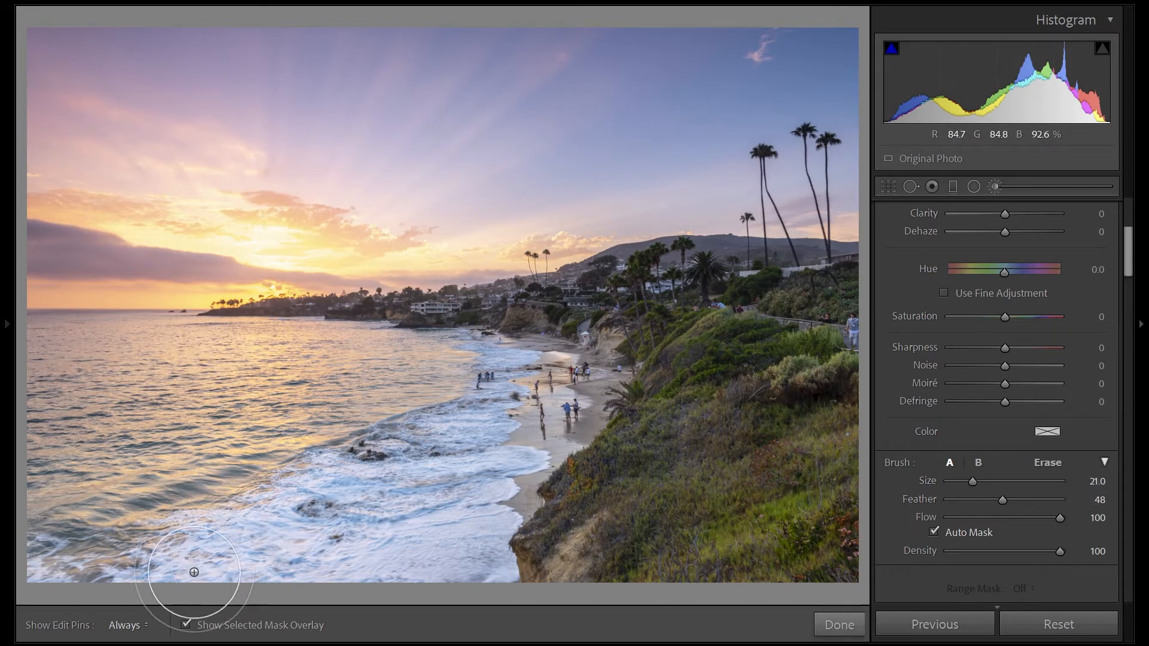
pyautogui.moveTo(192, 571)
pyautogui.mouseDown()
pyautogui.moveTo(395, 465)
pyautogui.moveTo(439, 546)
pyautogui.moveTo(477, 463)
pyautogui.moveTo(499, 464)
pyautogui.moveTo(463, 578)
pyautogui.moveTo(490, 349)
pyautogui.moveTo(472, 345)
pyautogui.moveTo(96, 602)
pyautogui.mouseUp()
pyautogui.scroll(-3, 490, 406)
pyautogui.scroll(-5, 490, 406)
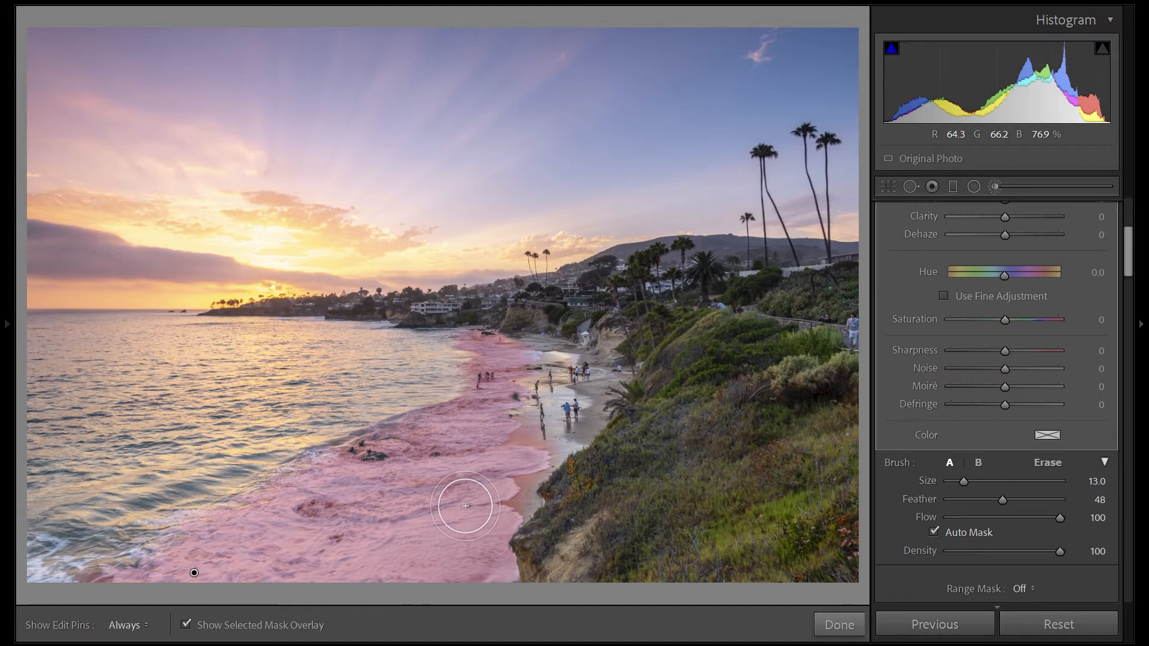
pyautogui.press('o')
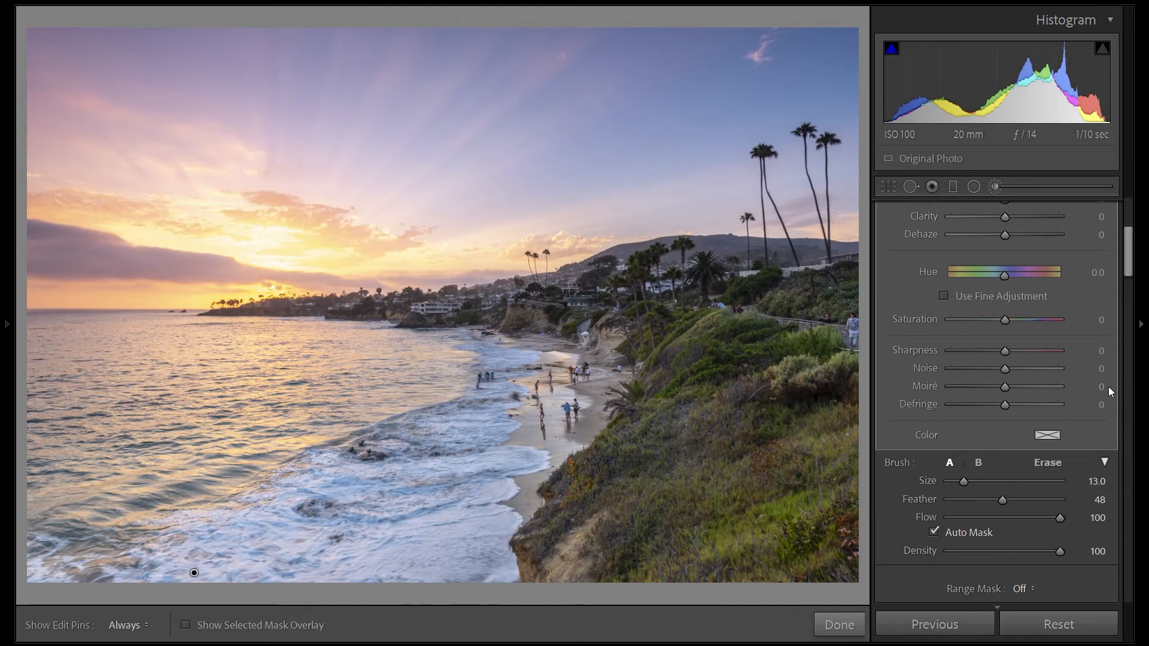
# Step: Lower the saturation of the surf brush mask to -38 and close the Adjustment Brush
pyautogui.scroll(3, 1106, 395)
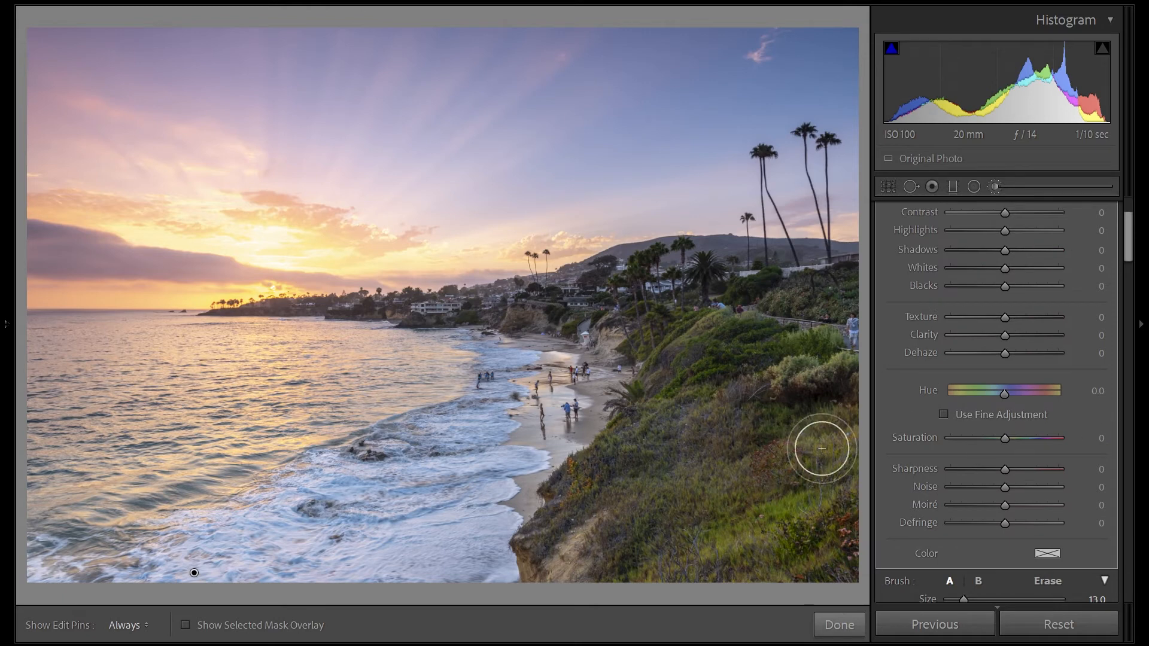
pyautogui.moveTo(1004, 443); pyautogui.dragTo(985, 443)
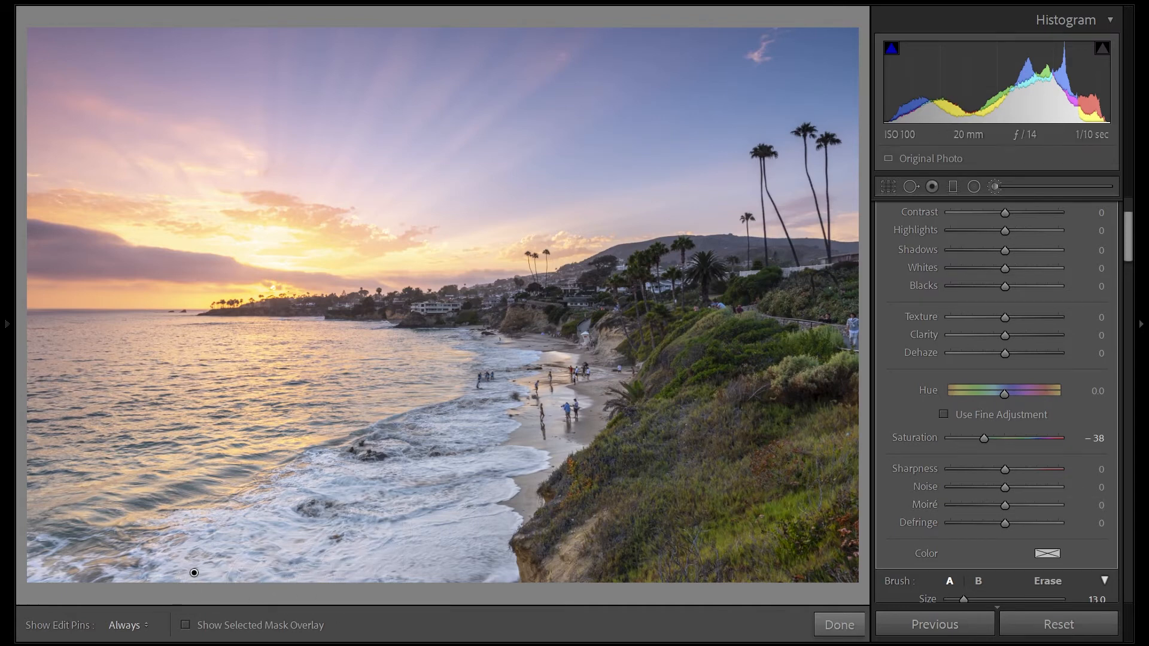
pyautogui.scroll(3, 1075, 430)
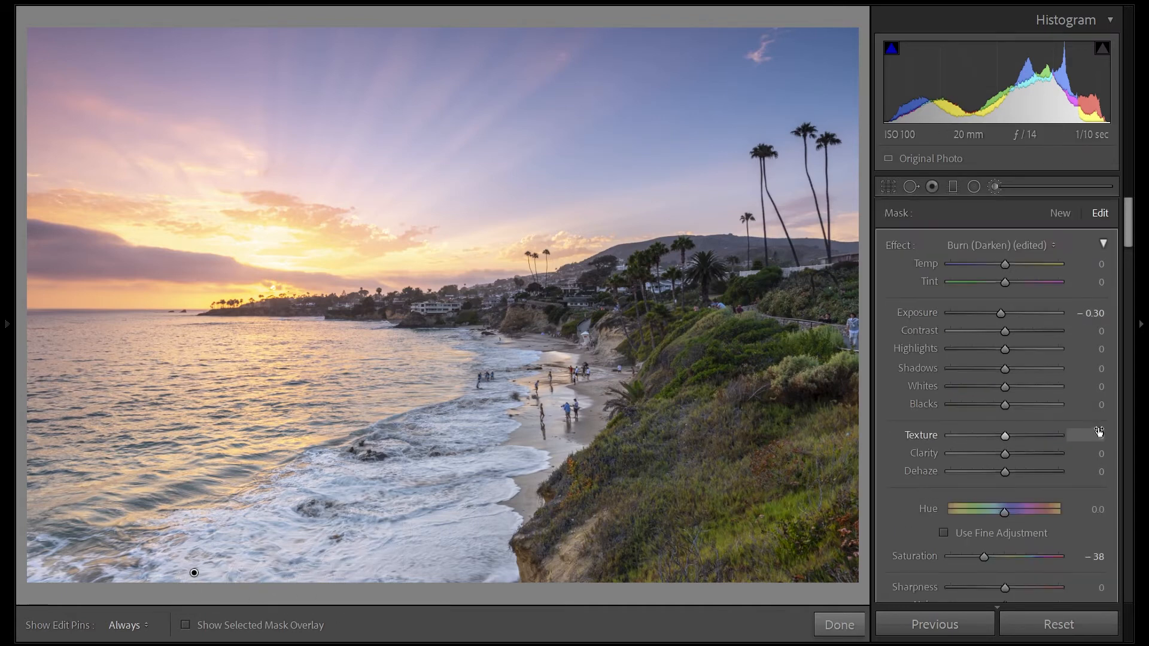
pyautogui.click(996, 186)
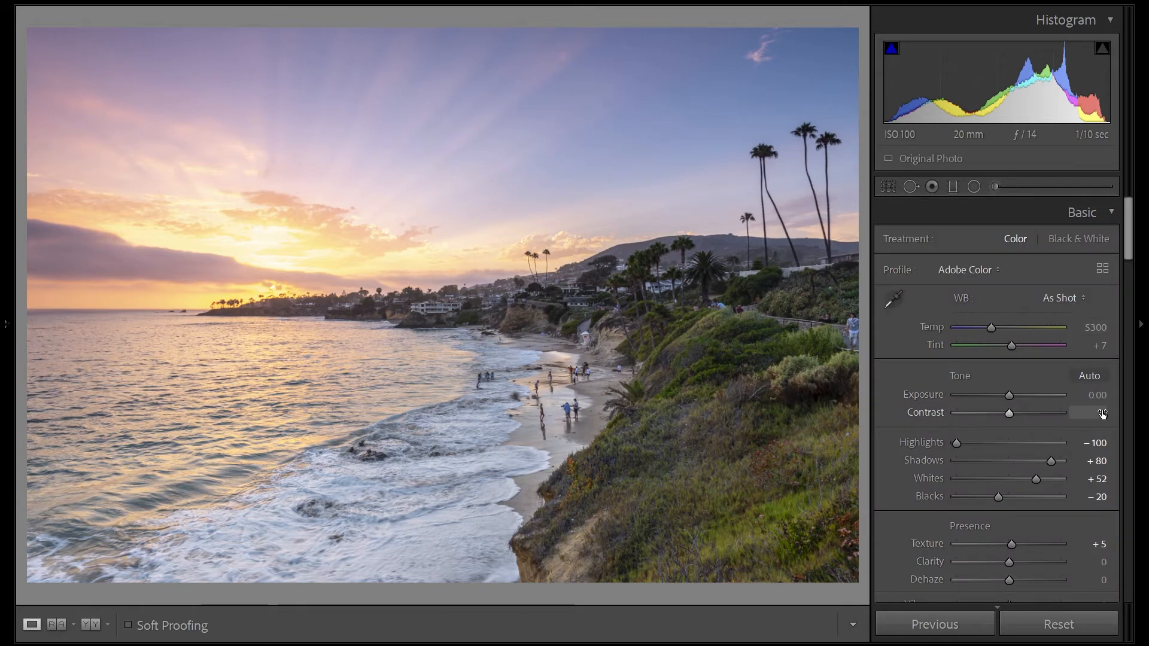
# Step: Color grade the highlights with hue 44 and saturation 49, and the midtones with hue 49 and saturation 1
pyautogui.scroll(-4, 1101, 411)
pyautogui.scroll(-8, 1101, 410)
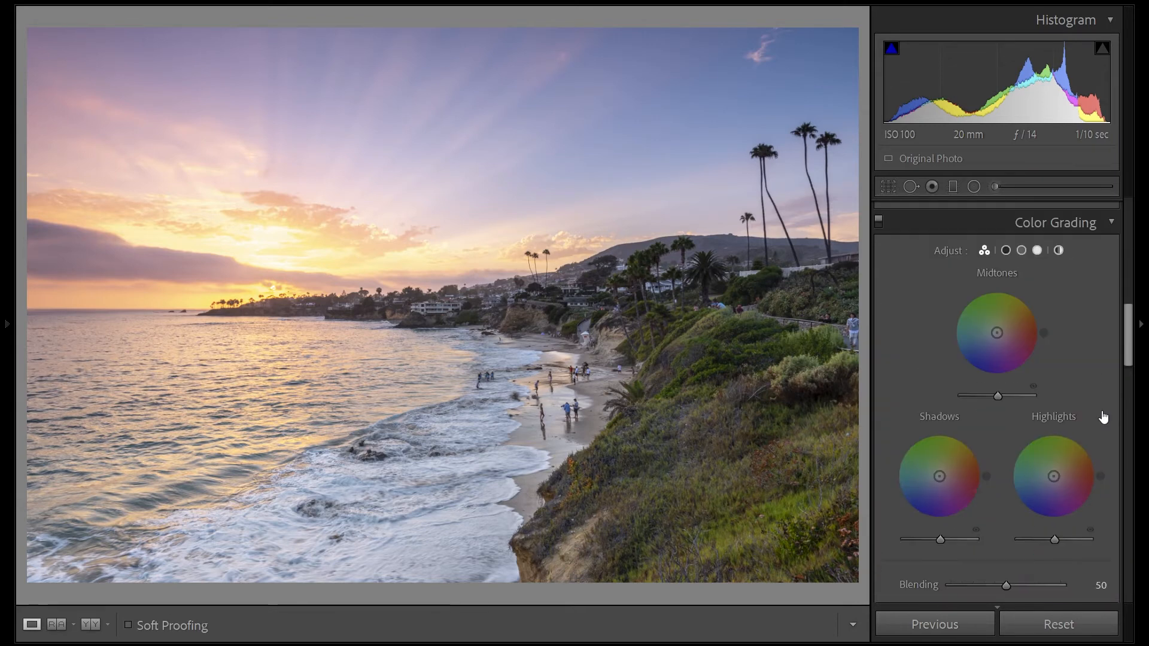
pyautogui.click(1036, 251)
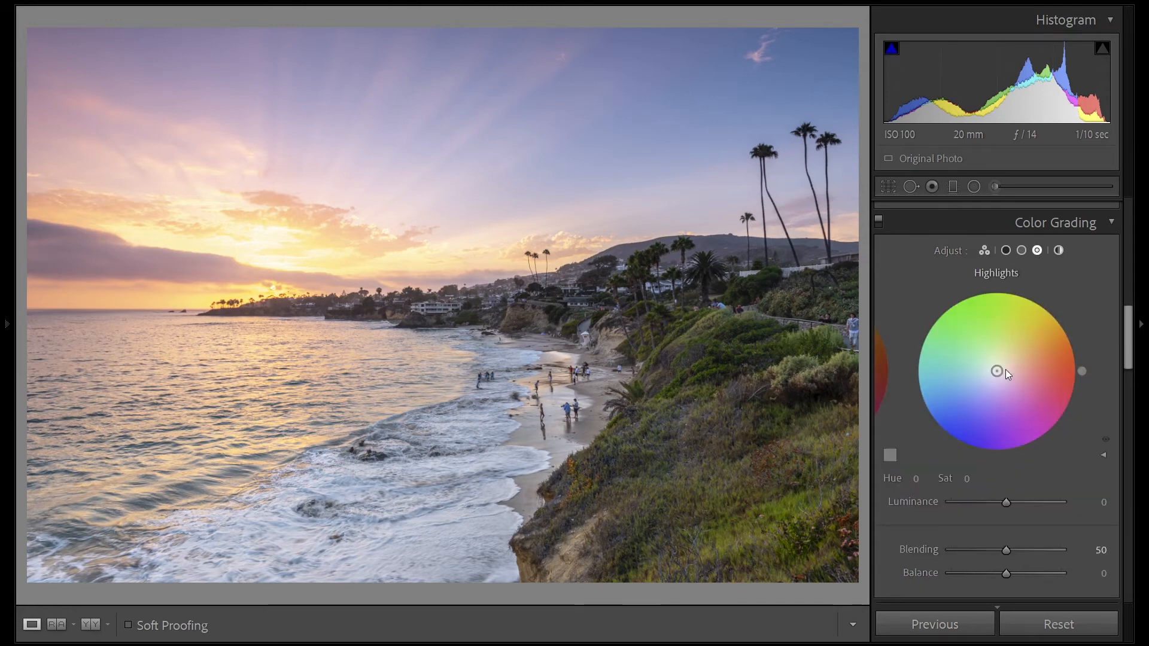
pyautogui.moveTo(997, 371); pyautogui.dragTo(1030, 339)
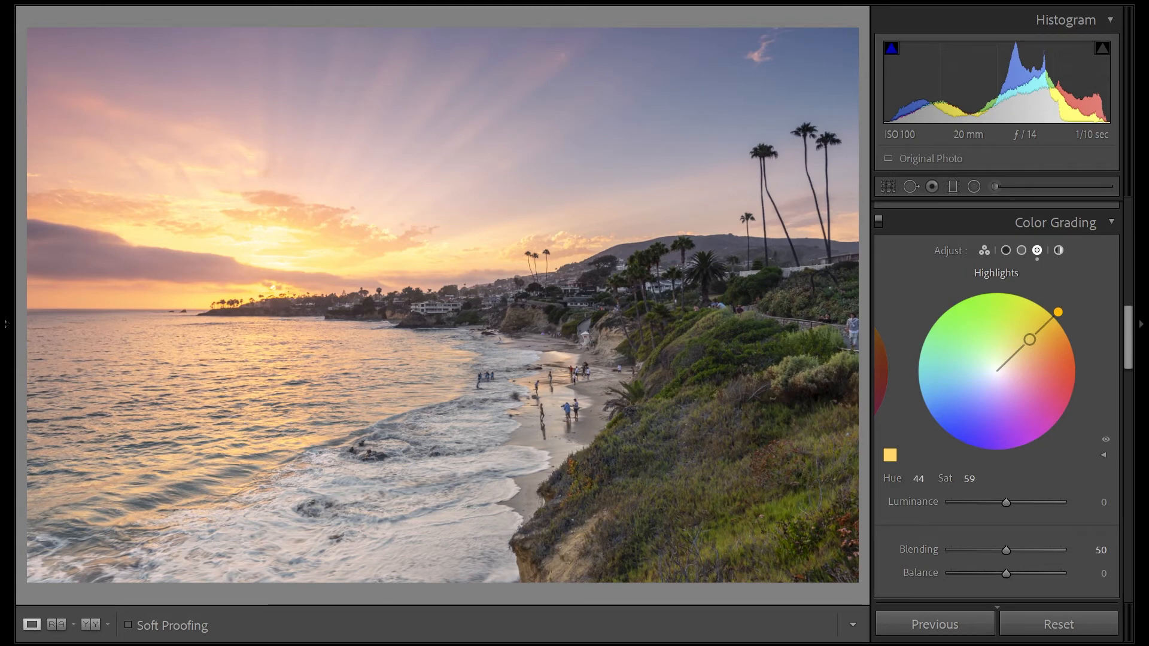
pyautogui.moveTo(1029, 339)
pyautogui.mouseDown()
pyautogui.moveTo(1048, 322)
pyautogui.moveTo(998, 371)
pyautogui.moveTo(1048, 322)
pyautogui.moveTo(1024, 345)
pyautogui.mouseUp()
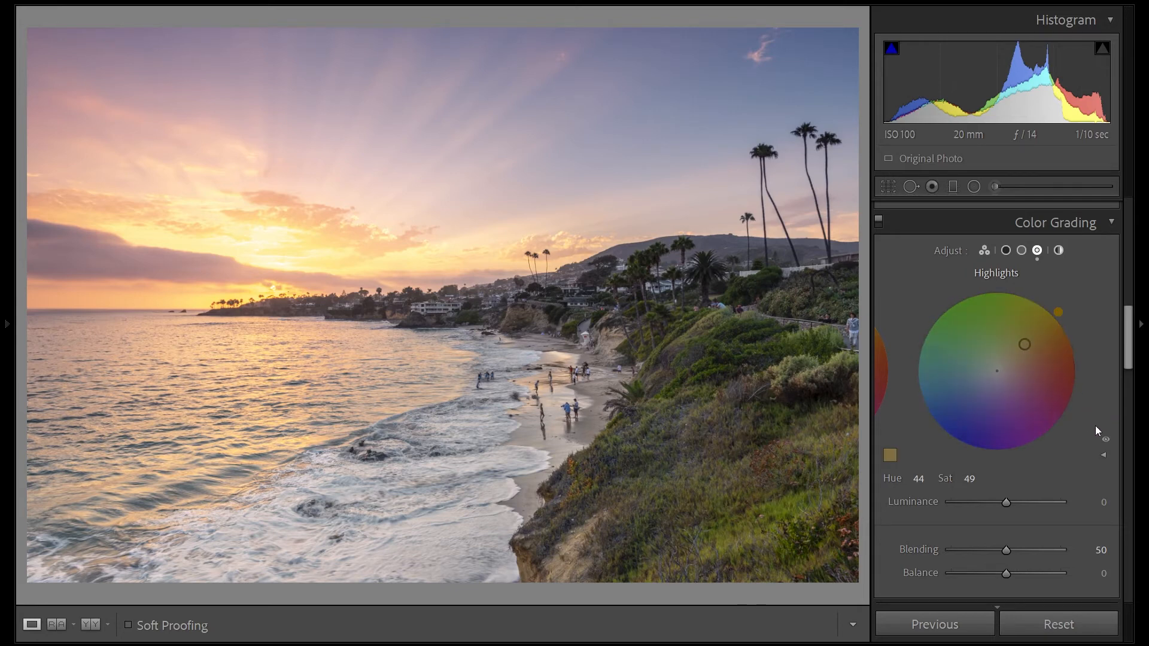
pyautogui.click(1023, 250)
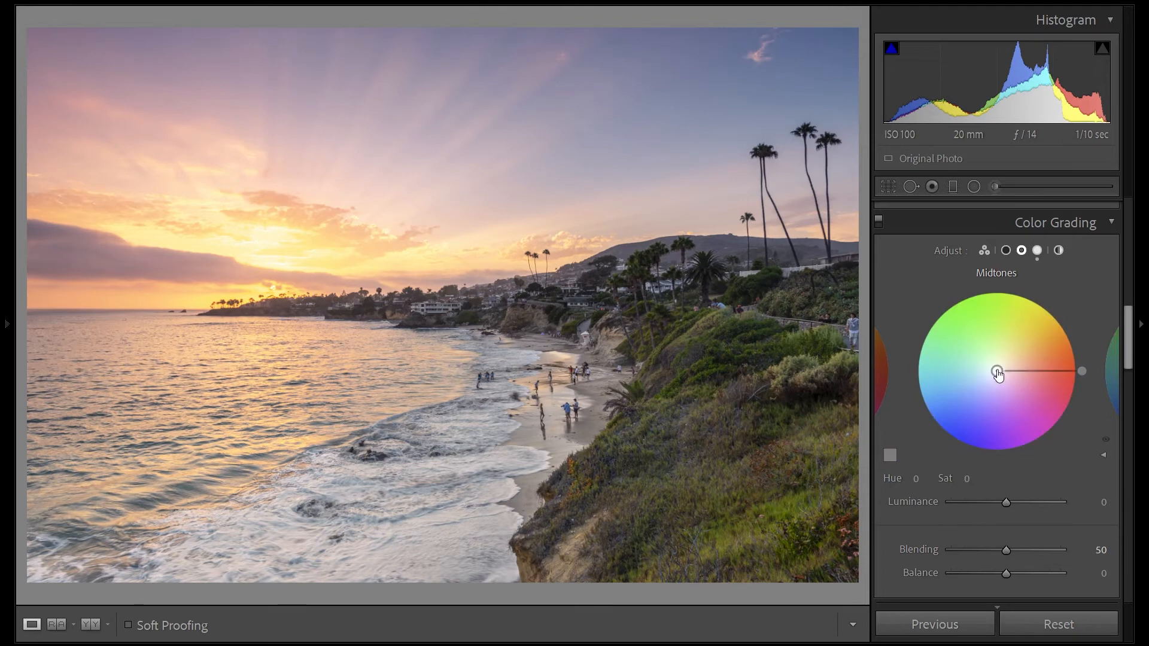
pyautogui.moveTo(997, 373)
pyautogui.mouseDown()
pyautogui.moveTo(1041, 369)
pyautogui.moveTo(1049, 348)
pyautogui.moveTo(996, 341)
pyautogui.moveTo(1010, 346)
pyautogui.moveTo(997, 369)
pyautogui.moveTo(996, 338)
pyautogui.moveTo(979, 345)
pyautogui.moveTo(992, 342)
pyautogui.moveTo(997, 371)
pyautogui.mouseUp()
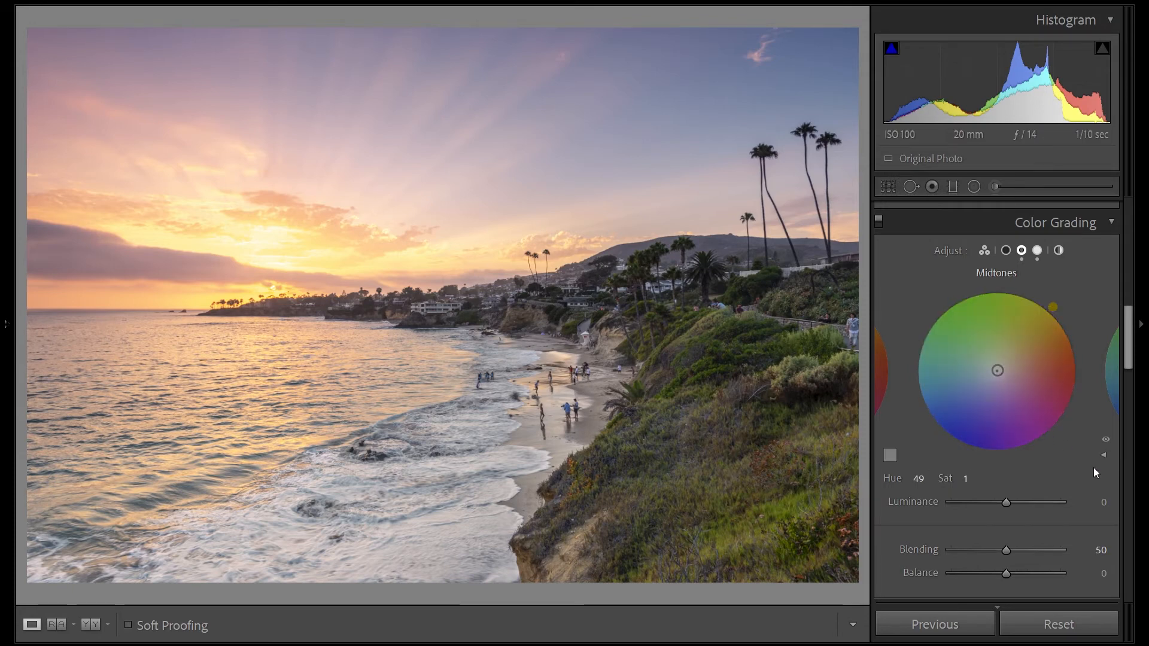
# Step: Set the Green Primary saturation in Calibration to +100, resetting it once to compare the effect on the photo
pyautogui.scroll(-15, 1093, 468)
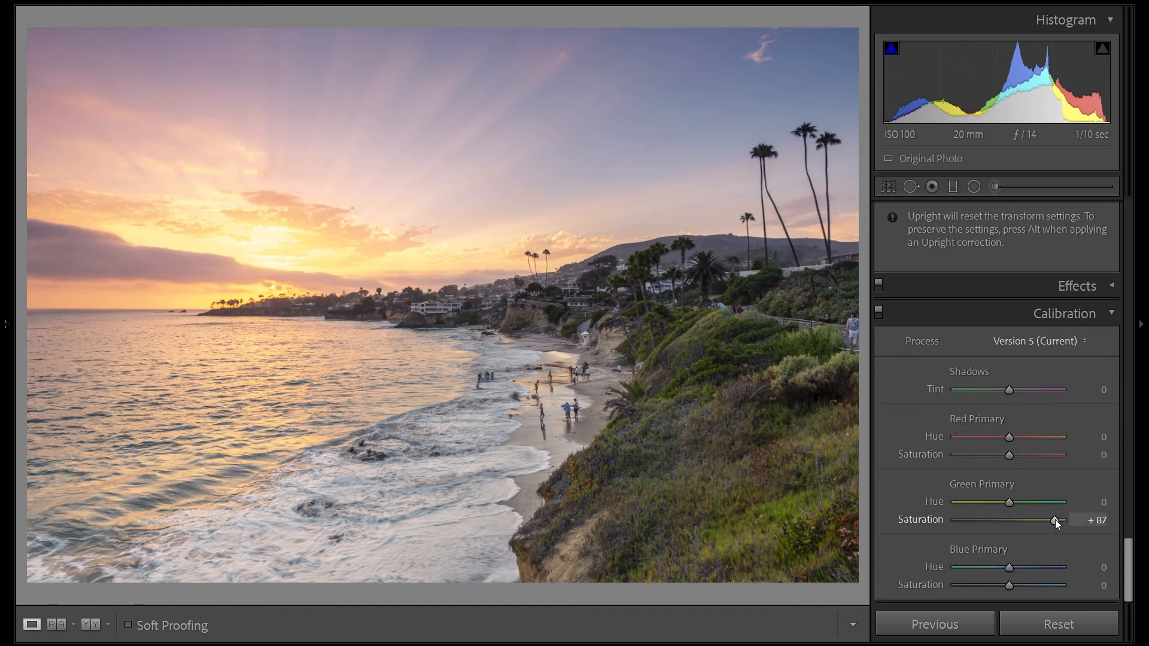
pyautogui.moveTo(1055, 520); pyautogui.dragTo(1065, 525)
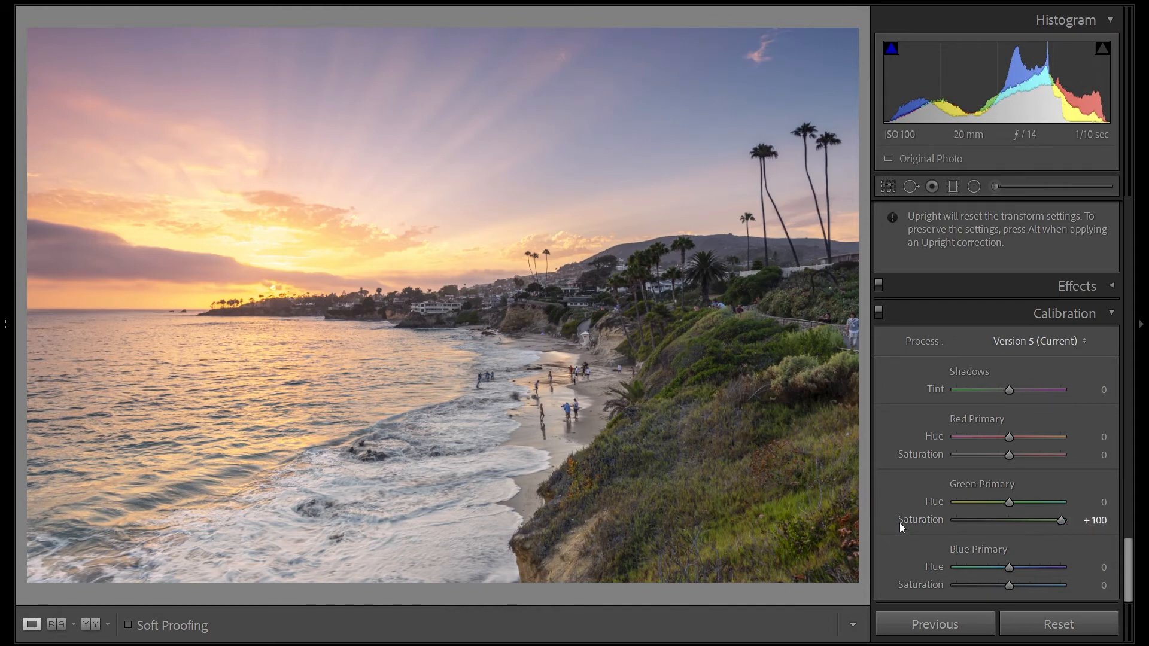
pyautogui.doubleClick(925, 520)
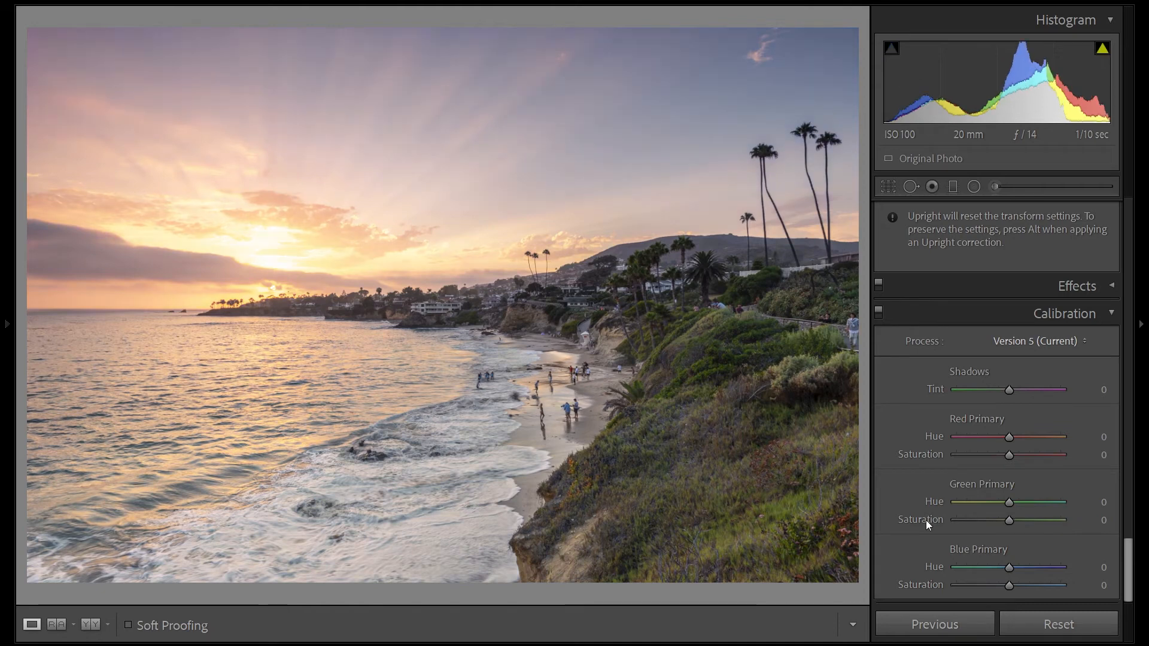
pyautogui.moveTo(1008, 521); pyautogui.dragTo(1080, 523)
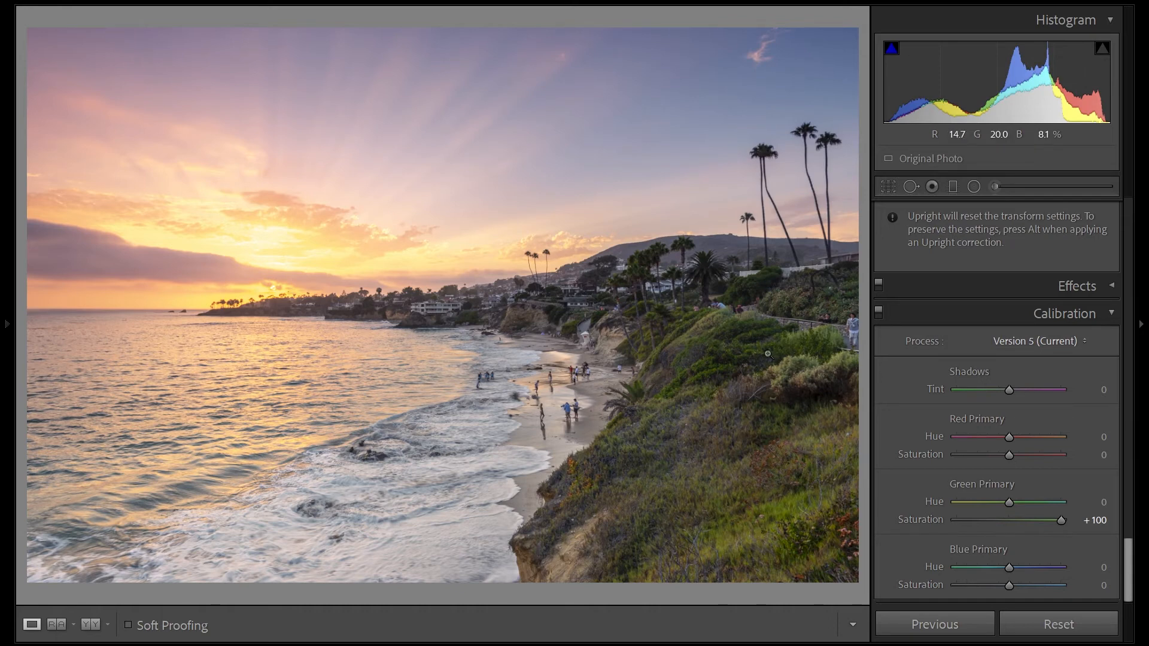
# Step: Inspect the sky for dust spots with Visualize Spots, then try healing a spot beside the small pink cloud and delete the heal
pyautogui.click(910, 187)
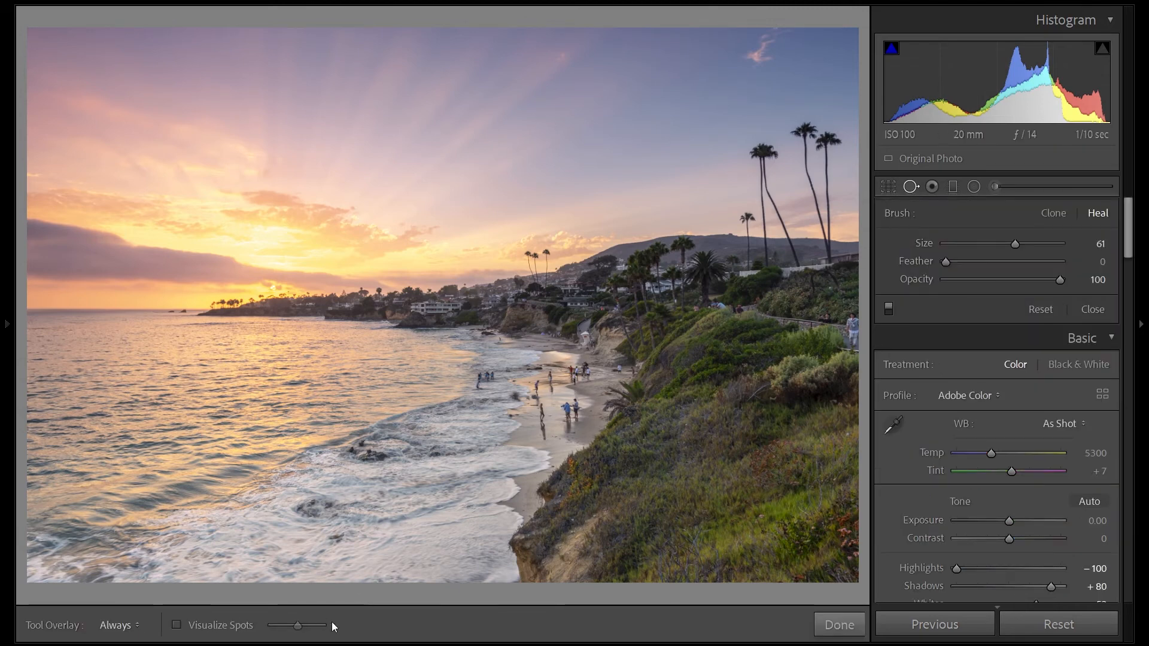
pyautogui.click(213, 626)
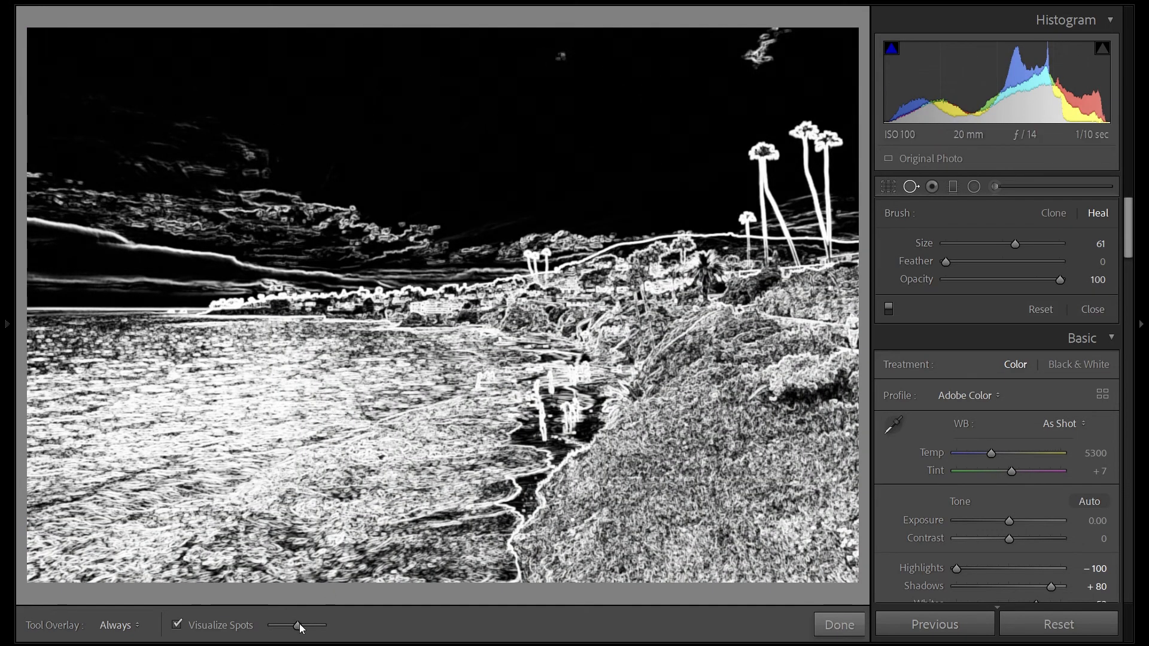
pyautogui.moveTo(300, 627); pyautogui.dragTo(317, 627)
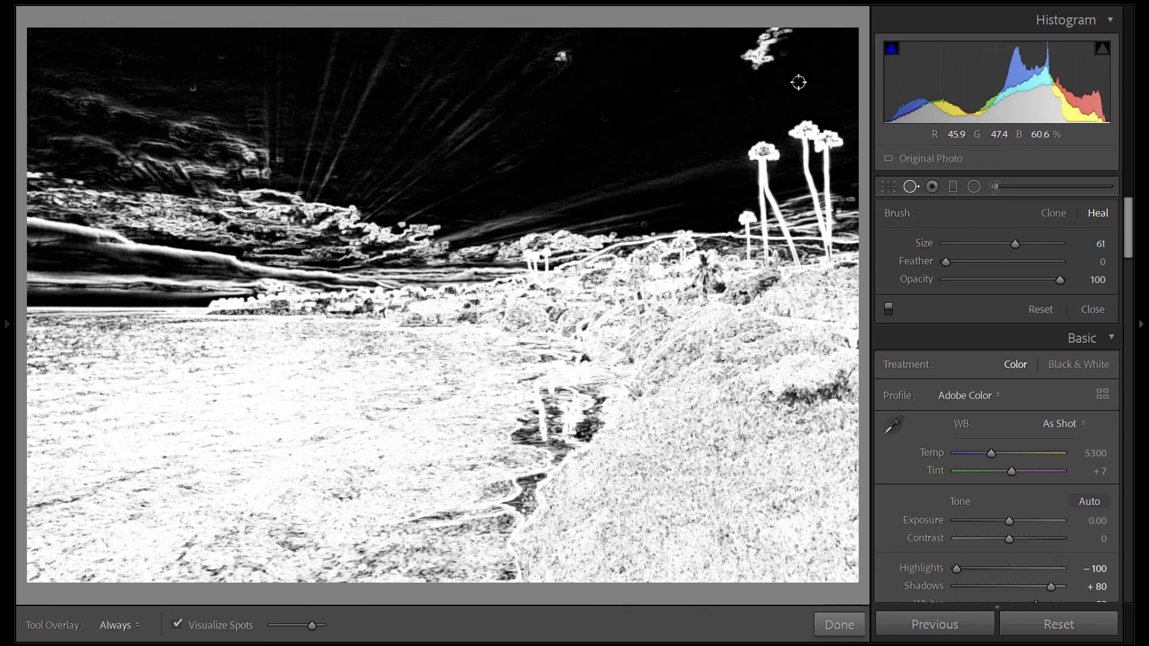
pyautogui.click(781, 52)
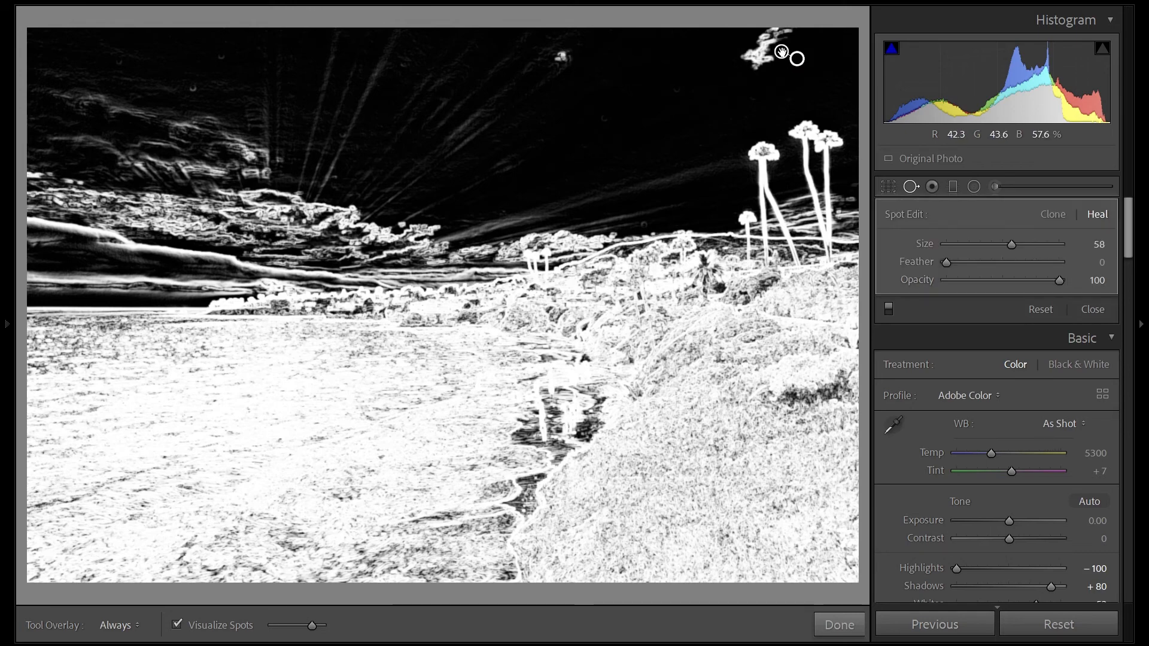
pyautogui.press('Delete')
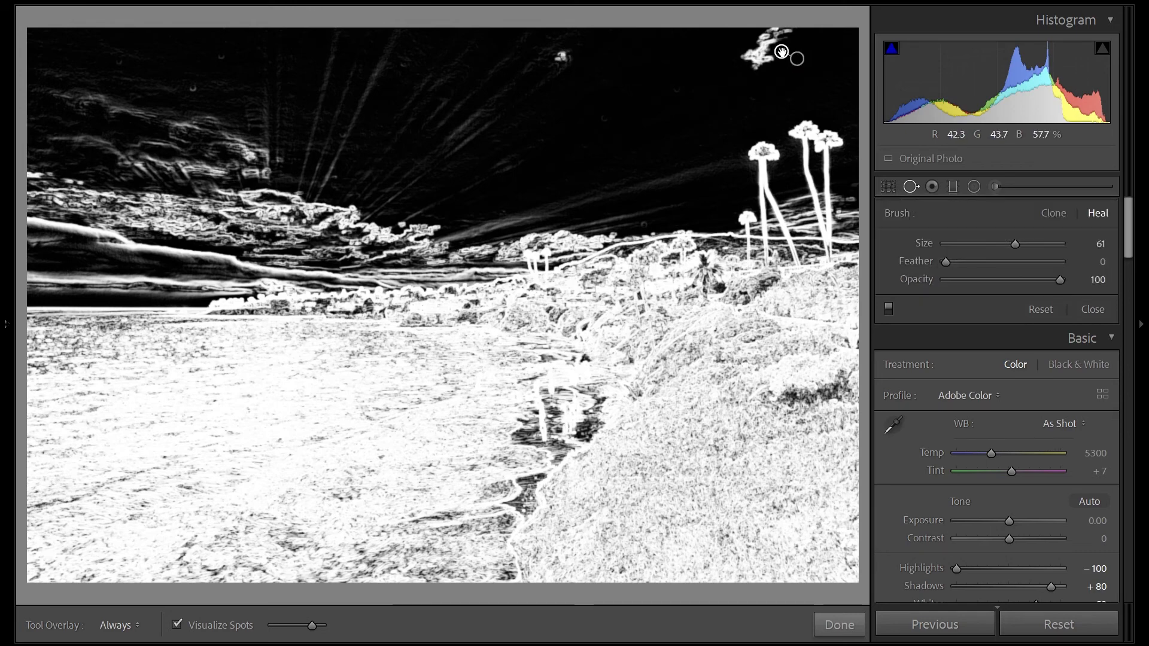
pyautogui.click(178, 626)
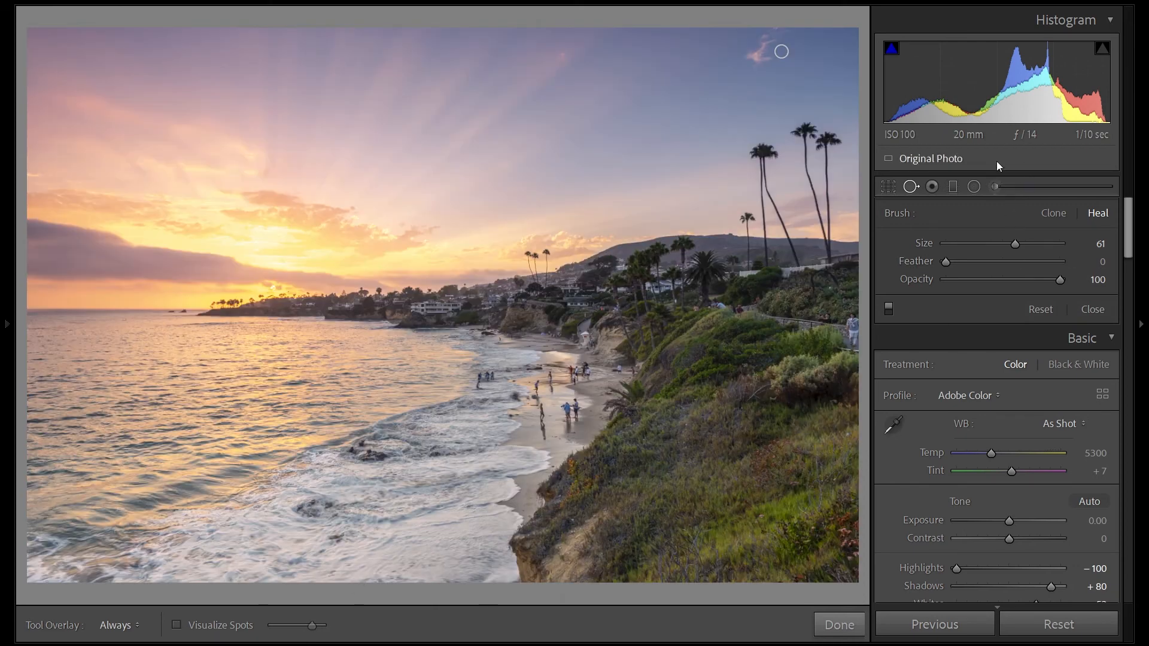
pyautogui.click(908, 189)
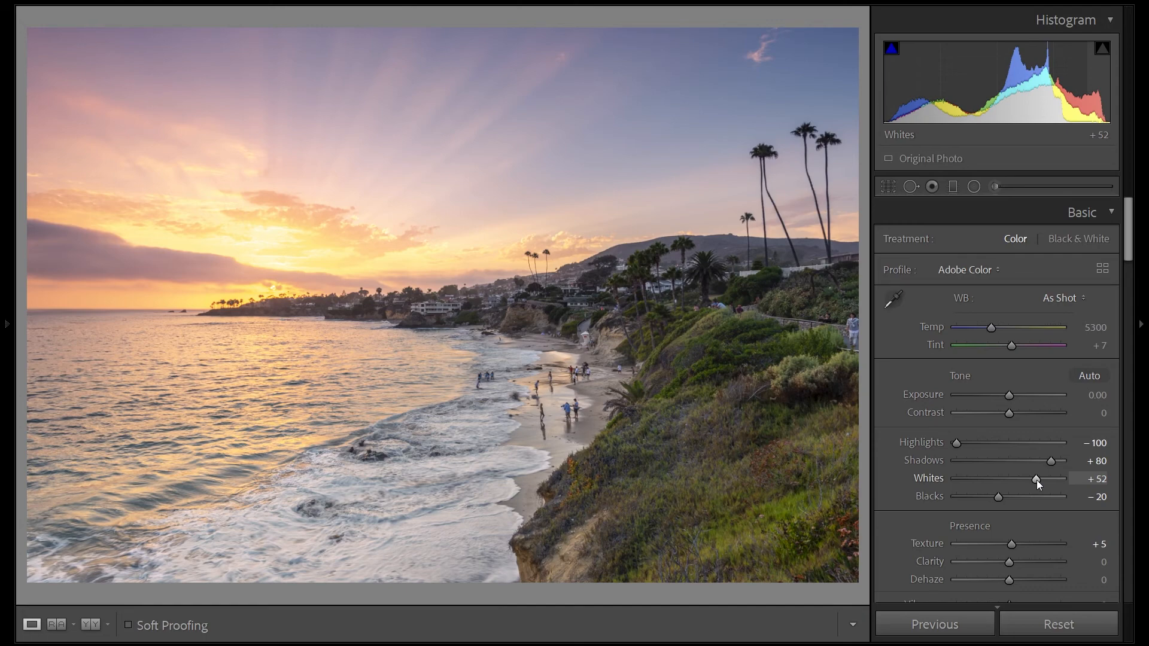
# Step: Raise the photo's Whites to +57
pyautogui.press('Up')
pyautogui.press('Up')
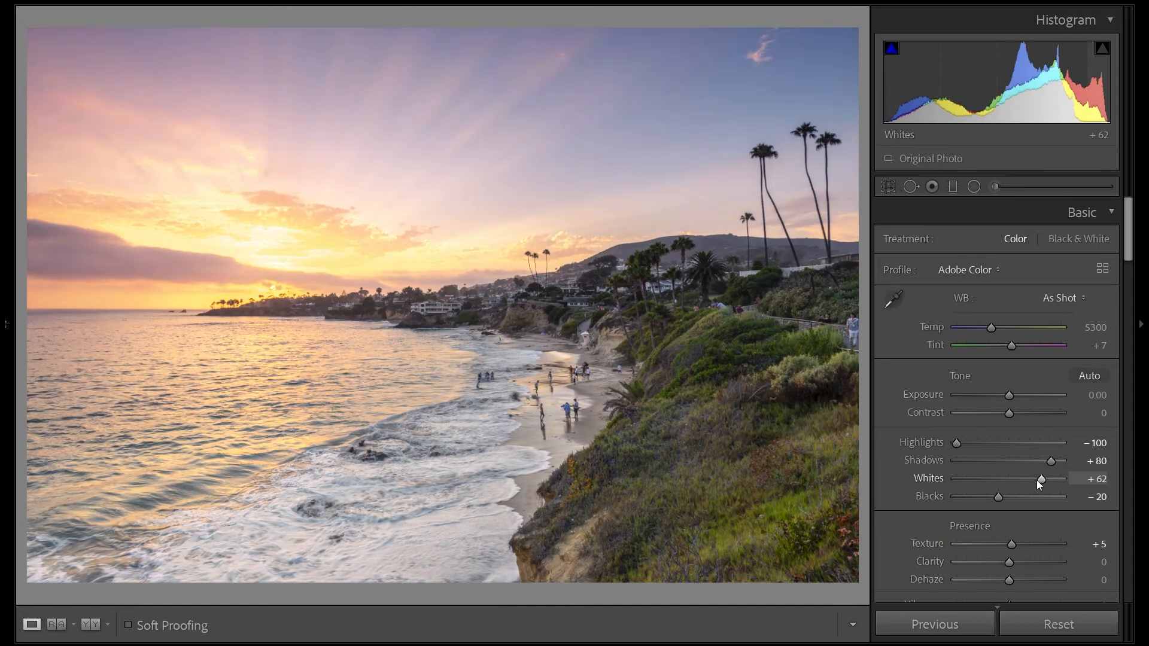
pyautogui.press('Down')
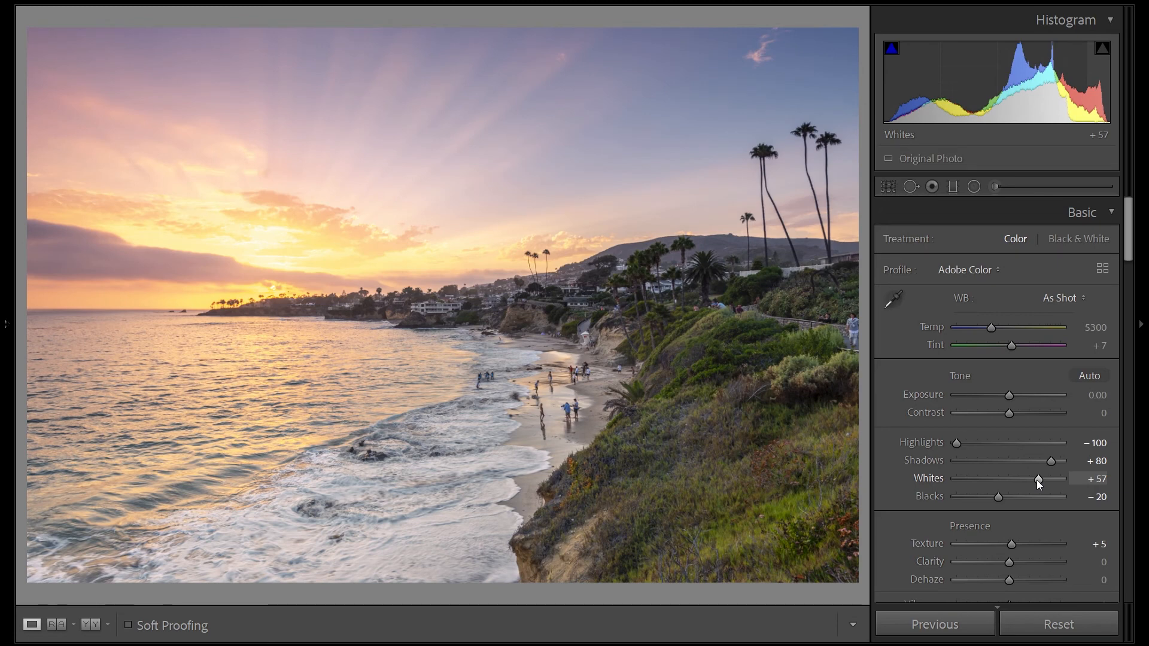